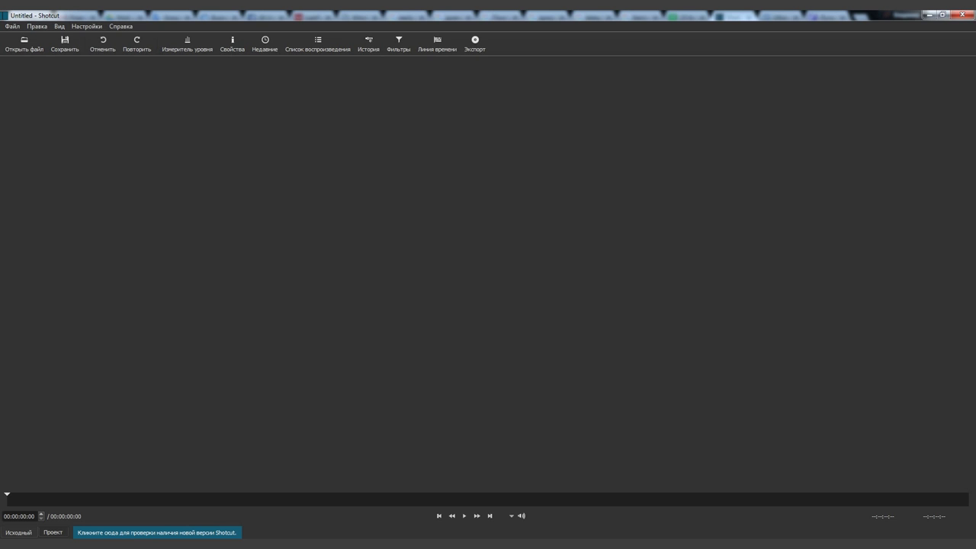
# - Open all twelve video clips from the ВИДЕО folder inside ВидеоКарточки and pause the preview
pyautogui.click(26, 50)
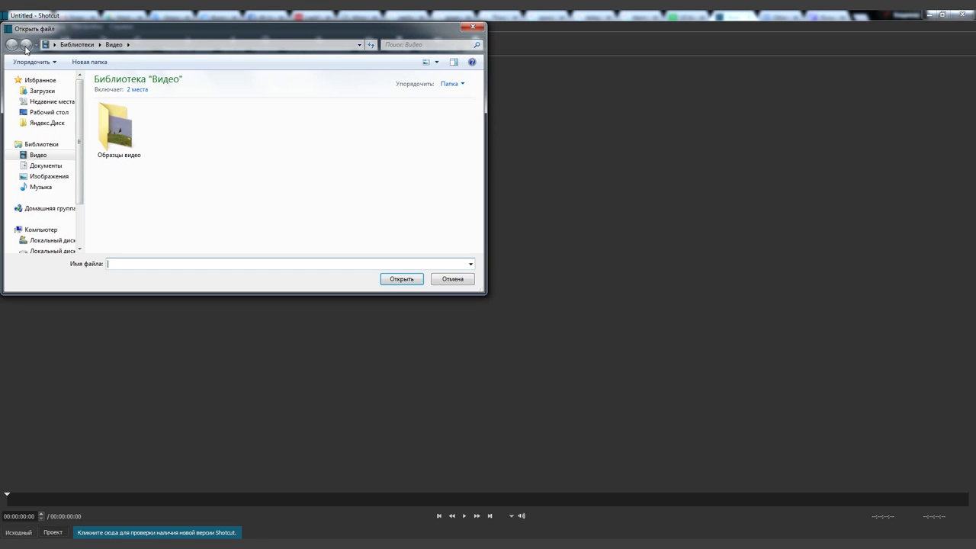
pyautogui.click(51, 240)
pyautogui.doubleClick(131, 158)
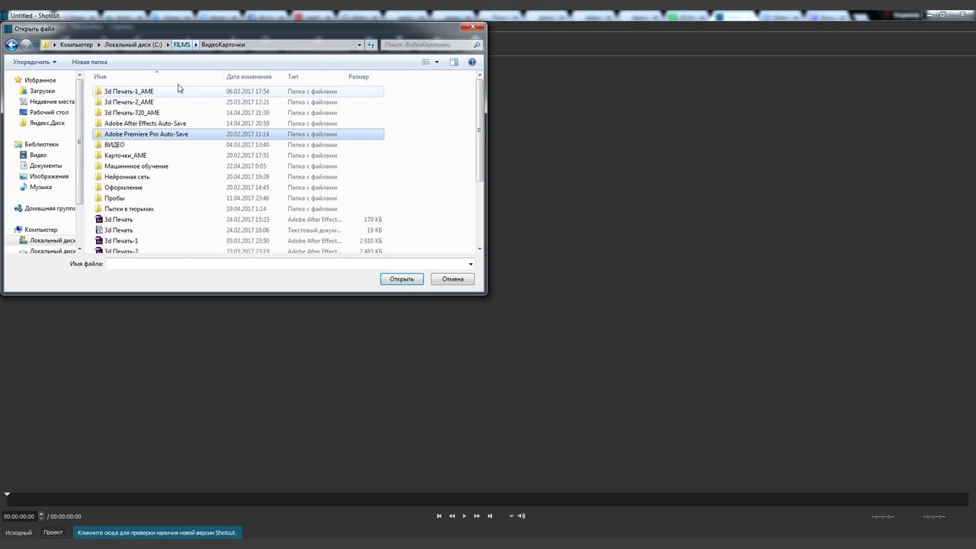
pyautogui.doubleClick(178, 89)
pyautogui.keyDown('shift'); pyautogui.click(360, 195); pyautogui.keyUp('shift')
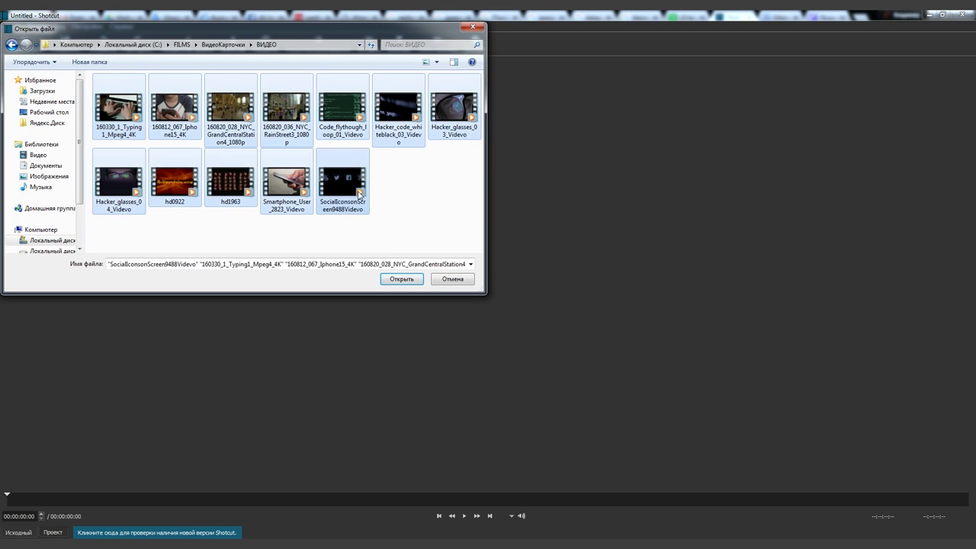
pyautogui.click(399, 279)
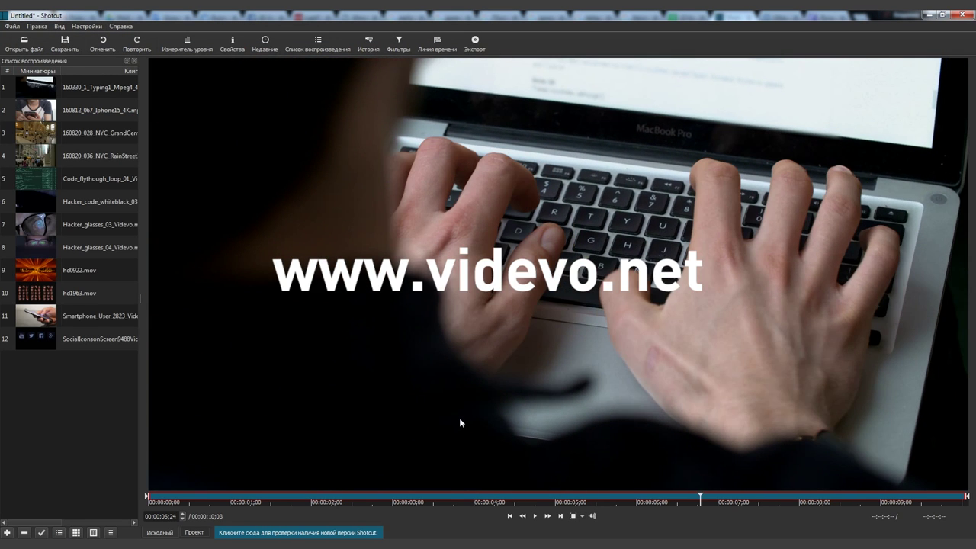
pyautogui.press('space')
# - Show the timeline, enlarge its area, and display the history and audio level meter panels
pyautogui.click(460, 51)
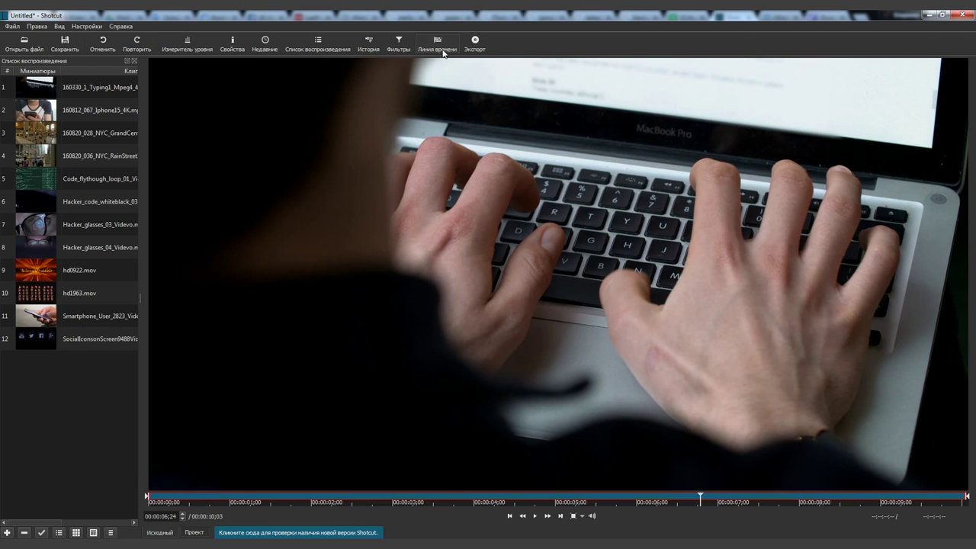
pyautogui.moveTo(450, 437); pyautogui.dragTo(495, 335)
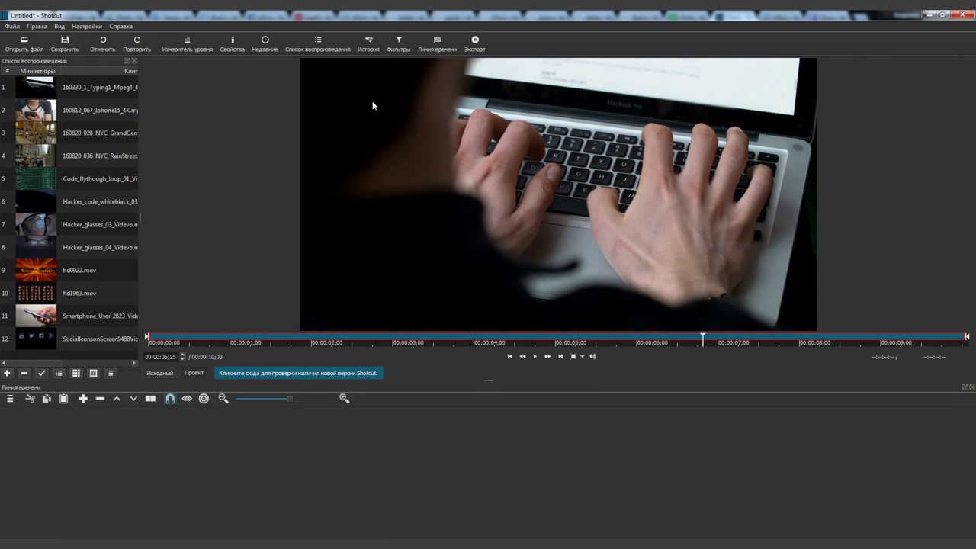
pyautogui.click(369, 44)
pyautogui.click(187, 43)
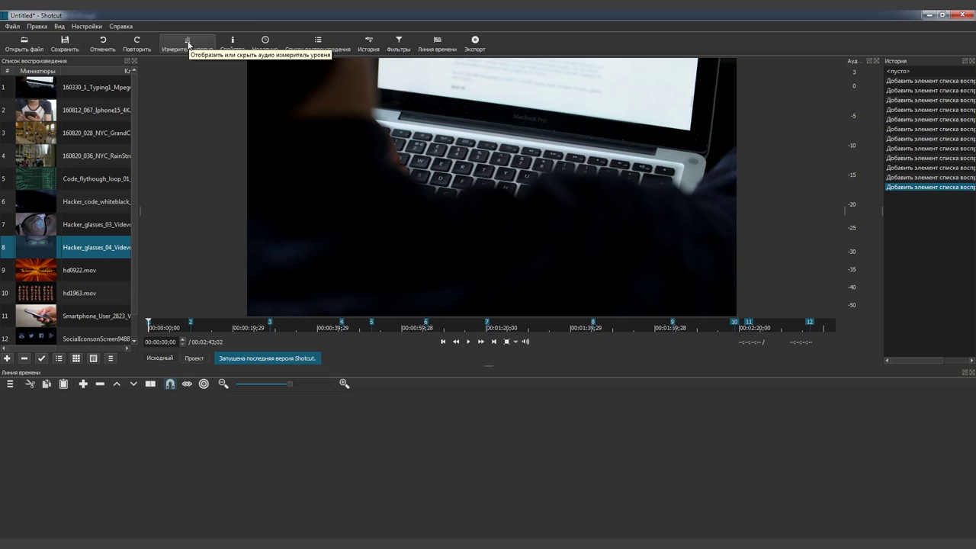
# - Widen the playlist and history panels and display the playlist clips as icons
pyautogui.moveTo(140, 212); pyautogui.dragTo(240, 211)
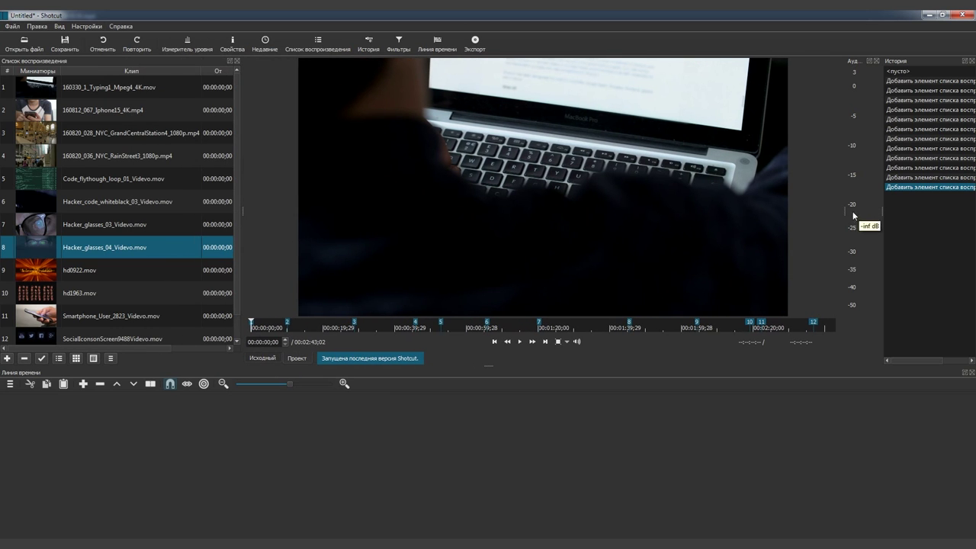
pyautogui.moveTo(785, 209); pyautogui.dragTo(710, 210)
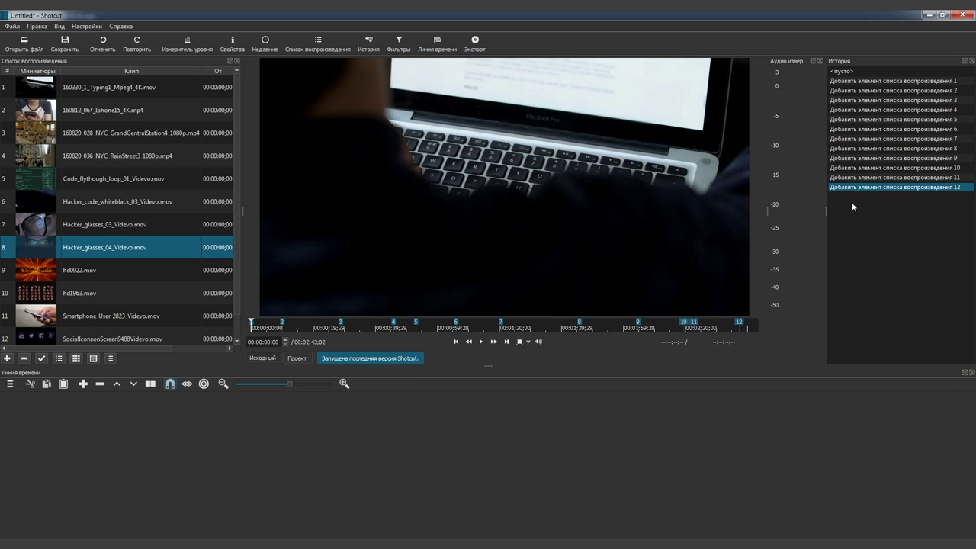
pyautogui.click(76, 360)
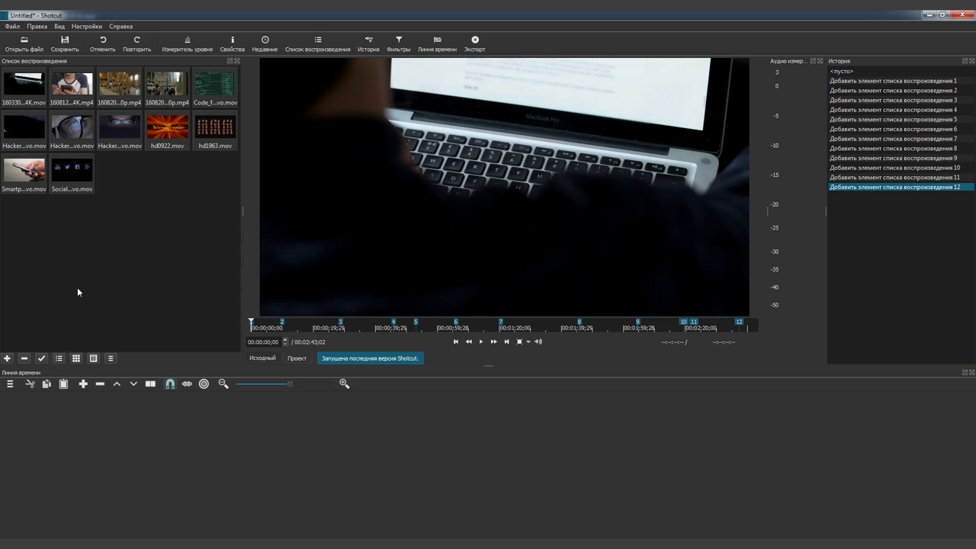
# - Place Hacker_glasses_03 at the start of the timeline and Hacker_glasses_04 after it, leaving a gap of about 7 seconds
pyautogui.click(70, 130)
pyautogui.moveTo(71, 131); pyautogui.dragTo(89, 459)
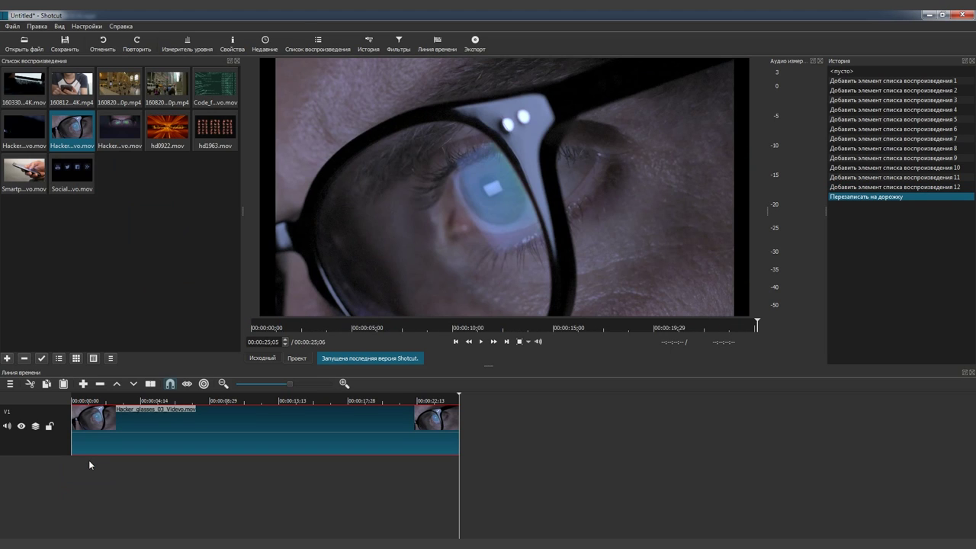
pyautogui.click(118, 130)
pyautogui.moveTo(122, 136); pyautogui.dragTo(563, 430)
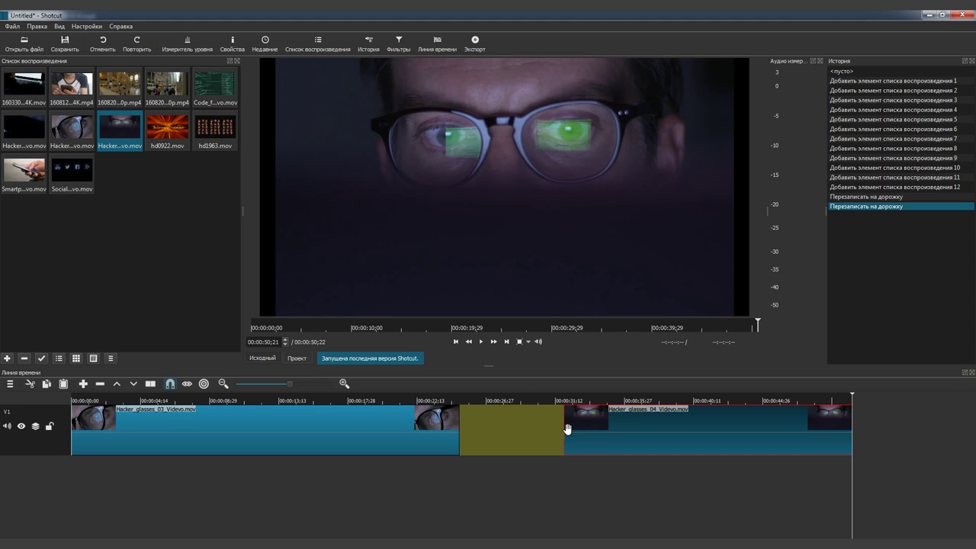
# - Trim both ends of the Hacker_glasses_04 clip and move it directly against the end of the first clip
pyautogui.moveTo(565, 425); pyautogui.dragTo(635, 425)
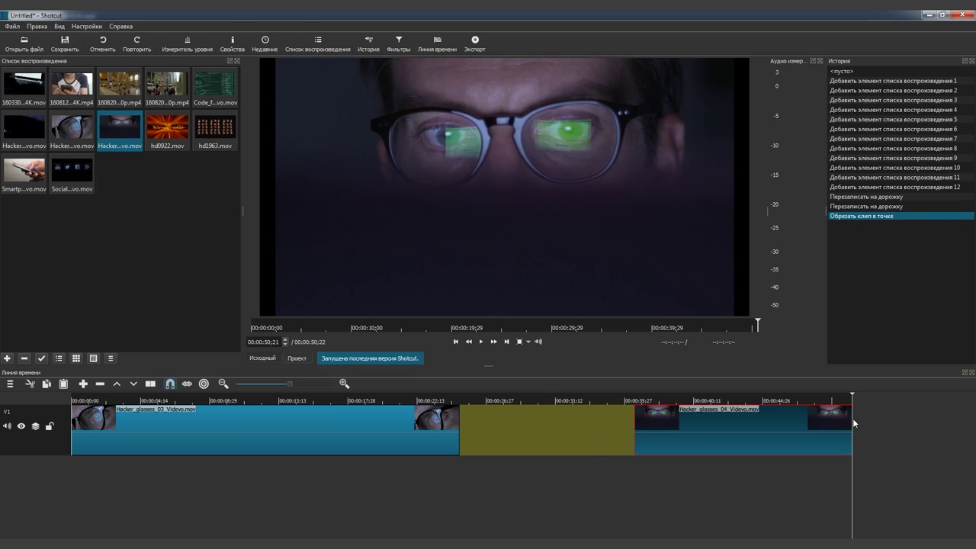
pyautogui.moveTo(852, 418); pyautogui.dragTo(721, 419)
pyautogui.moveTo(638, 404); pyautogui.dragTo(324, 402)
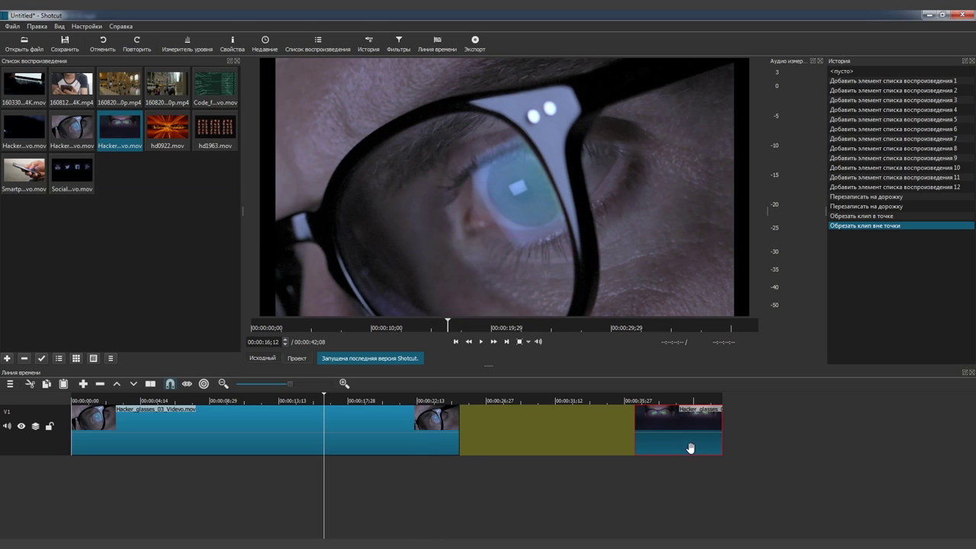
pyautogui.moveTo(681, 427); pyautogui.dragTo(505, 429)
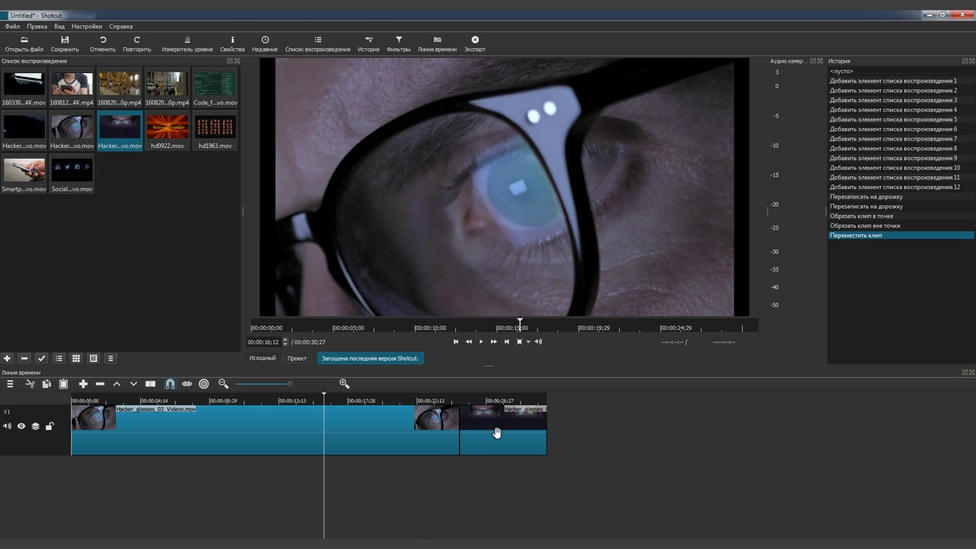
# - Play across the join of the two clips and trim the second clip's end to about 27 seconds on the timeline
pyautogui.click(450, 400)
pyautogui.press('space')
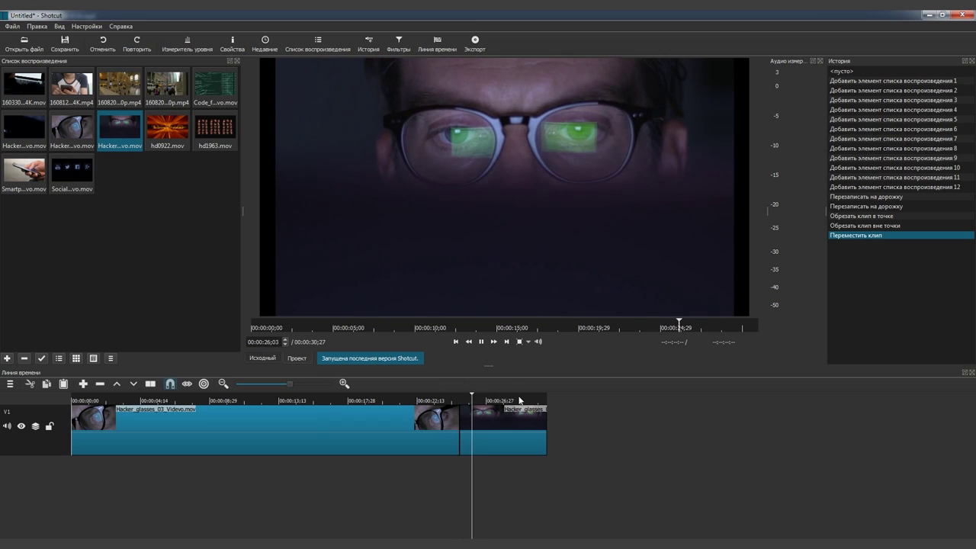
pyautogui.press('space')
pyautogui.moveTo(543, 420); pyautogui.dragTo(489, 426)
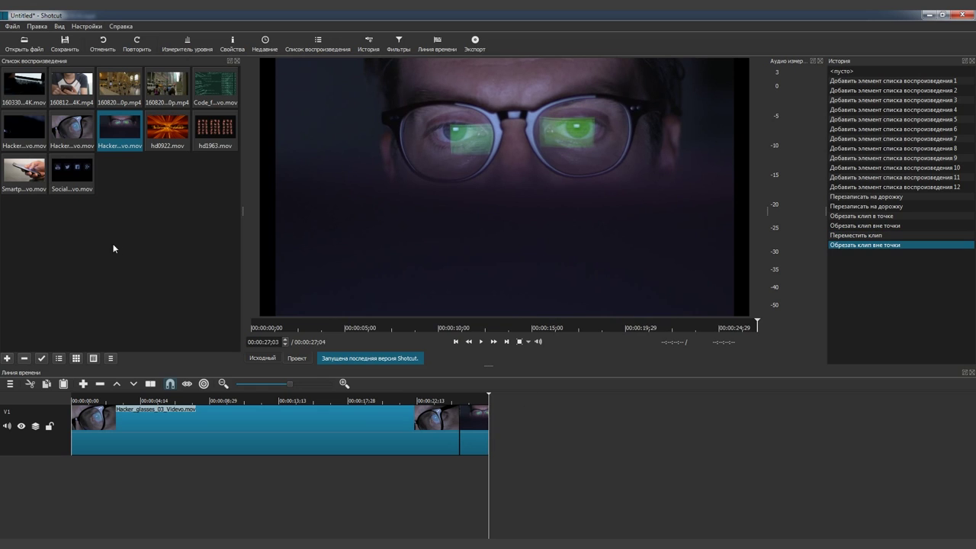
# - Append the 160330_1_Typing1 clip and another Hacker_glasses_04 clip without gaps, shortening each so the sequence ends at about 35 seconds
pyautogui.moveTo(27, 88); pyautogui.dragTo(534, 420)
pyautogui.moveTo(643, 427); pyautogui.dragTo(549, 427)
pyautogui.moveTo(120, 129); pyautogui.dragTo(617, 424)
pyautogui.moveTo(839, 427); pyautogui.dragTo(616, 427)
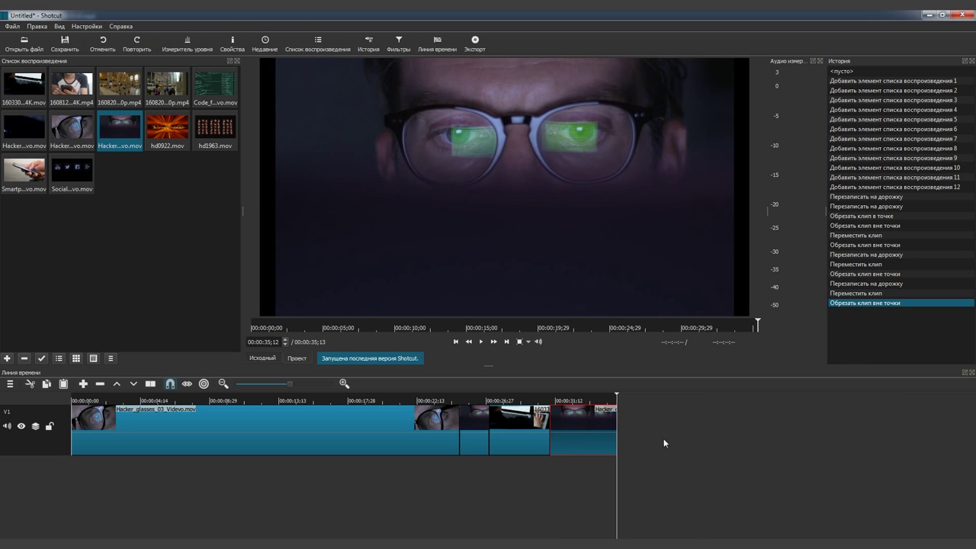
# - Append the Code_flythough_loop_01 clip, trim its end to about 39 seconds on the timeline, and play the sequence
pyautogui.moveTo(215, 85); pyautogui.dragTo(686, 429)
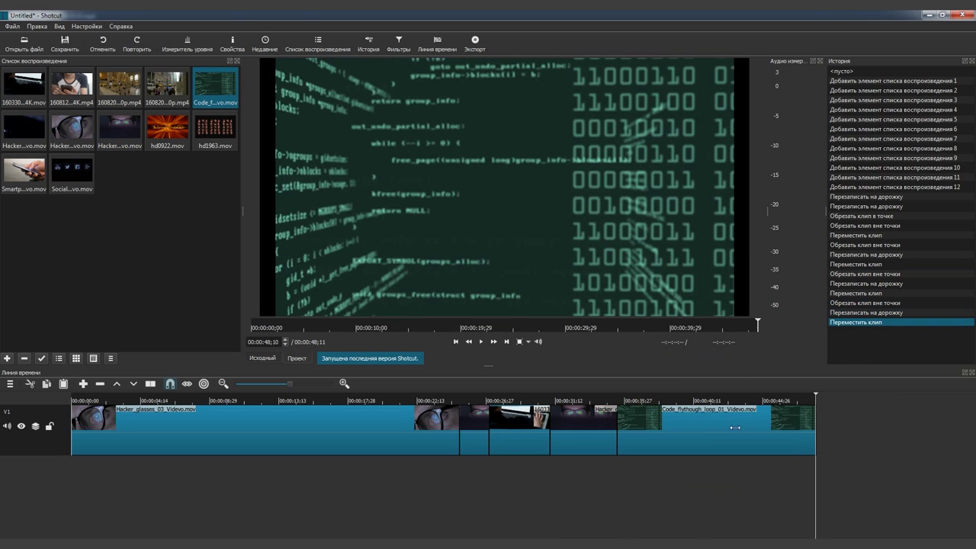
pyautogui.moveTo(883, 427); pyautogui.dragTo(675, 427)
pyautogui.click(445, 400)
pyautogui.press('space')
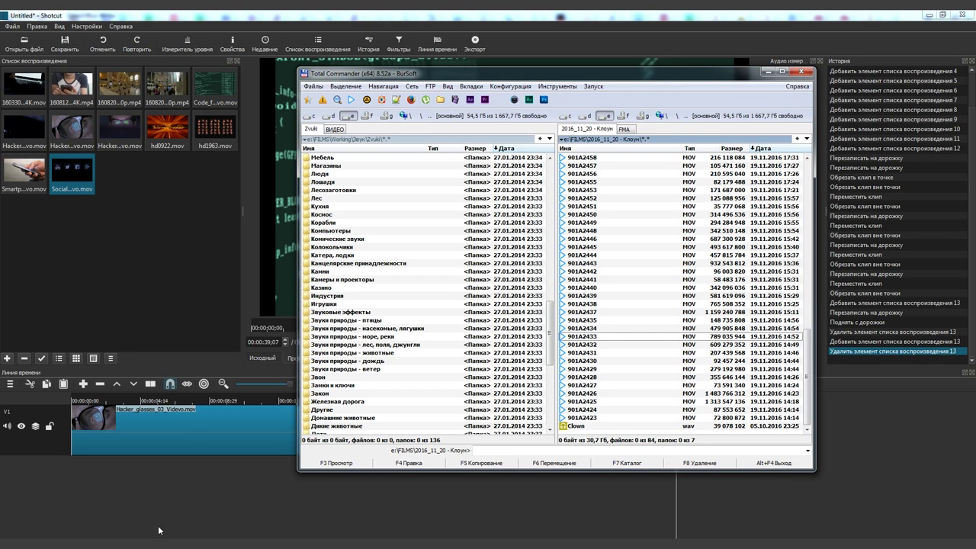
# - Bring 901A2433.MOV from Total Commander into the playlist, place it after the last timeline clip, and play it
pyautogui.moveTo(572, 336); pyautogui.dragTo(401, 376)
pyautogui.moveTo(185, 234); pyautogui.dragTo(186, 234)
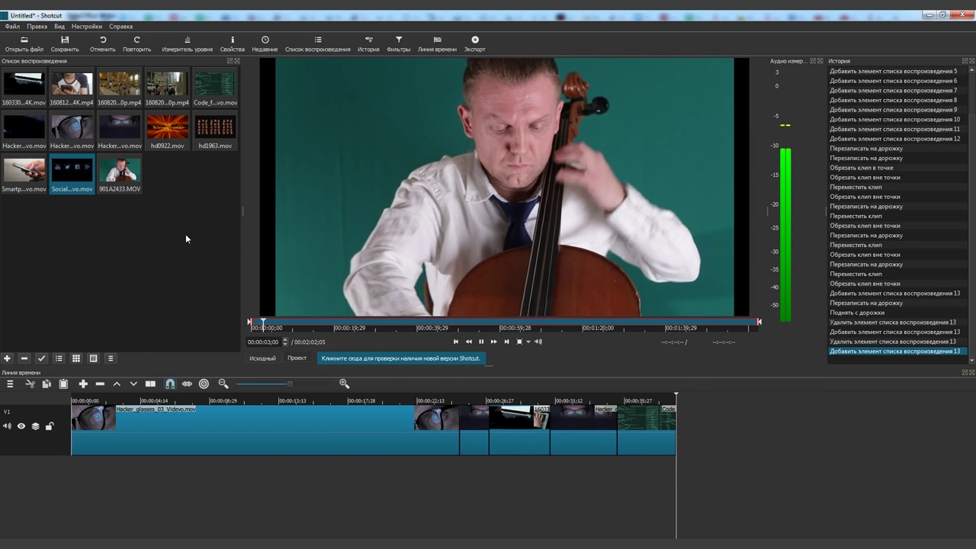
pyautogui.moveTo(120, 171); pyautogui.dragTo(754, 439)
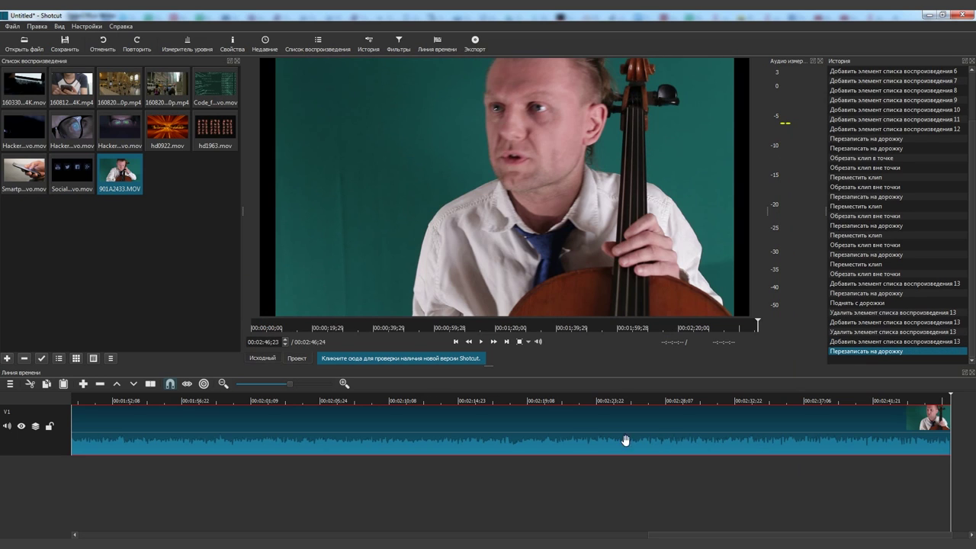
pyautogui.click(473, 401)
pyautogui.press('space')
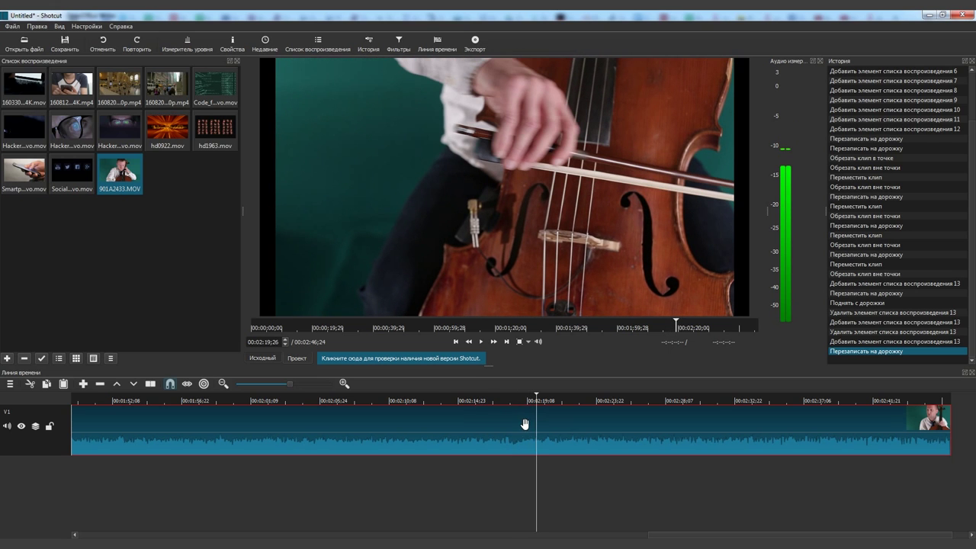
# - Remove the 901A2433.MOV clip from both the timeline and the playlist
pyautogui.press('z')
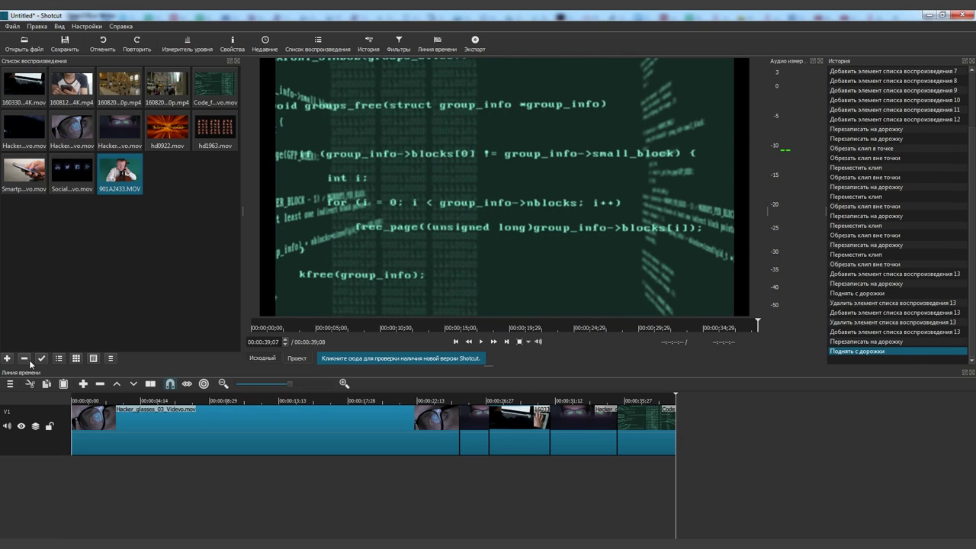
pyautogui.click(29, 361)
# - Switch to Total Commander, load the Компьютеры folder's sounds into AIMP, and add 6028 40.mp3 to the Shotcut playlist
pyautogui.hotkey('alt', 'Tab')
pyautogui.scroll(-3, 463, 311)
pyautogui.doubleClick(331, 279)
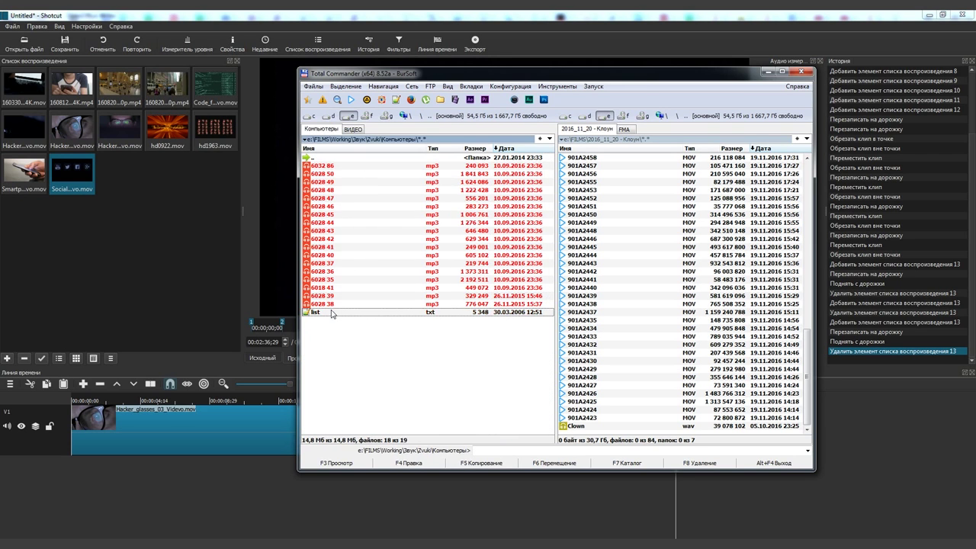
pyautogui.hotkey('ctrl', 'a')
pyautogui.press('Return')
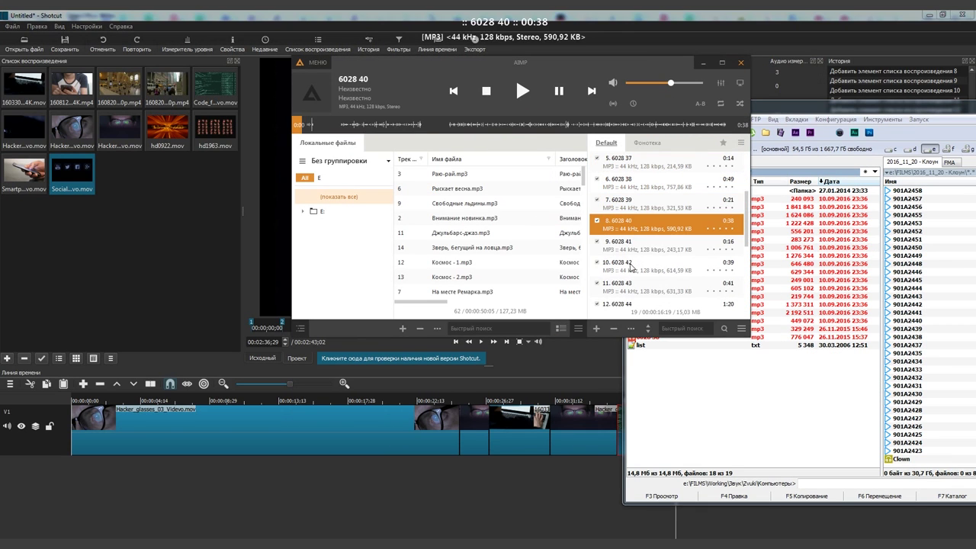
pyautogui.moveTo(642, 243); pyautogui.dragTo(142, 211)
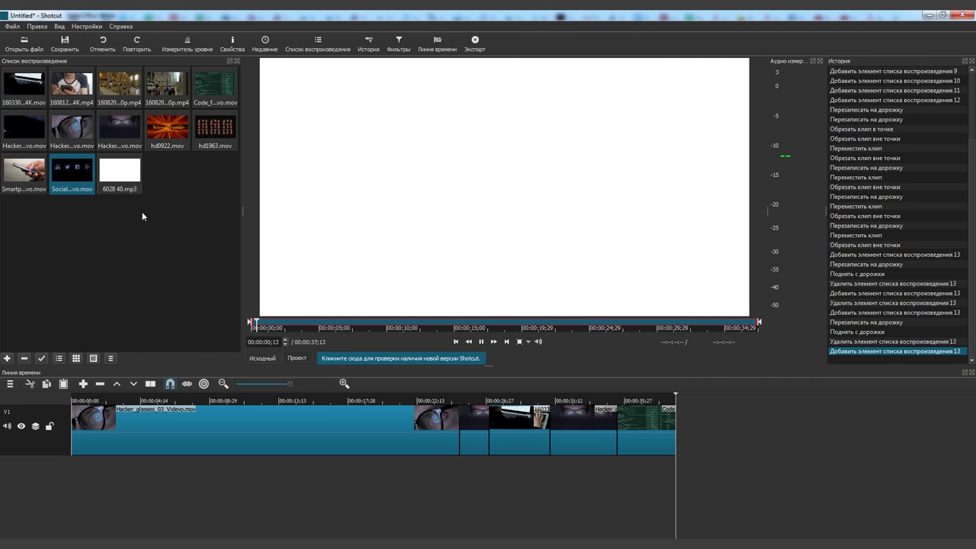
# - Preview the Matsu Gravas Stirrr track in AIMP and add its MP3 from Total Commander to the Shotcut playlist
pyautogui.hotkey('alt', 'Tab')
pyautogui.doubleClick(664, 225)
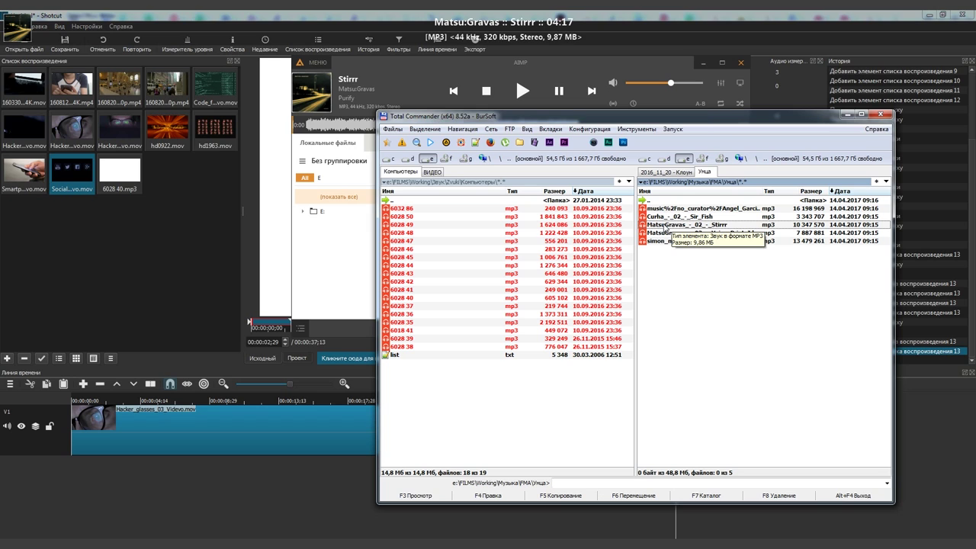
pyautogui.click(496, 93)
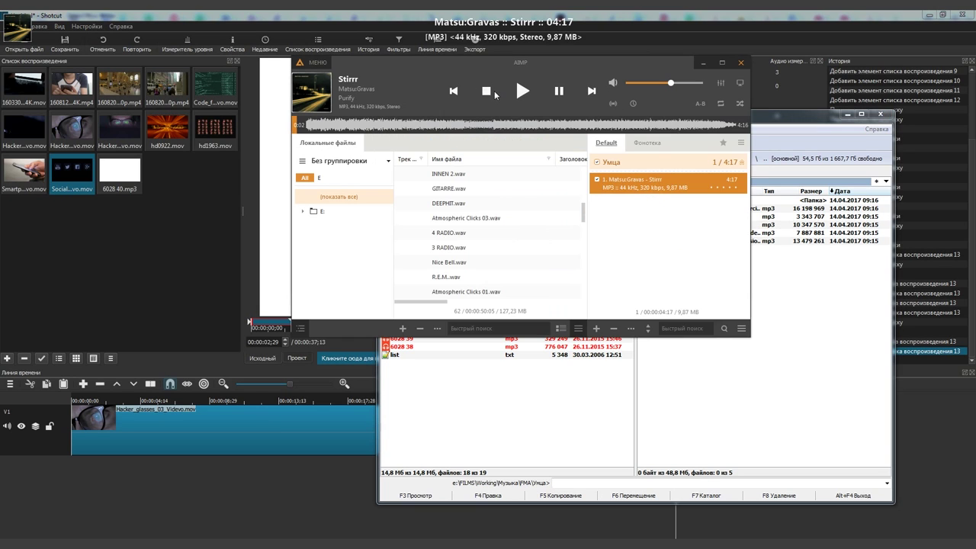
pyautogui.click(803, 311)
pyautogui.moveTo(672, 226); pyautogui.dragTo(186, 190)
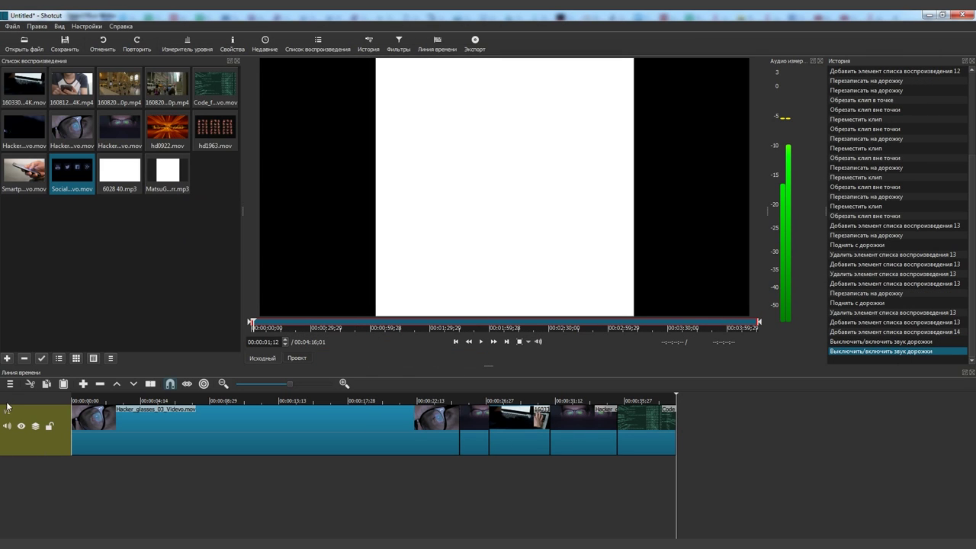
# - Add two audio tracks and place the Stirrr music on A1 and 6028 40.mp3 on A2
pyautogui.click(10, 384)
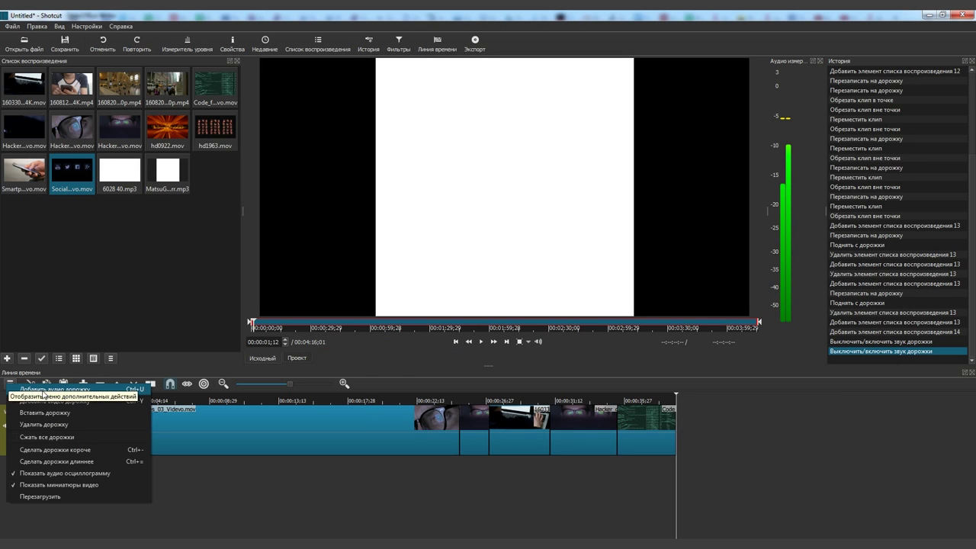
pyautogui.click(43, 389)
pyautogui.click(10, 383)
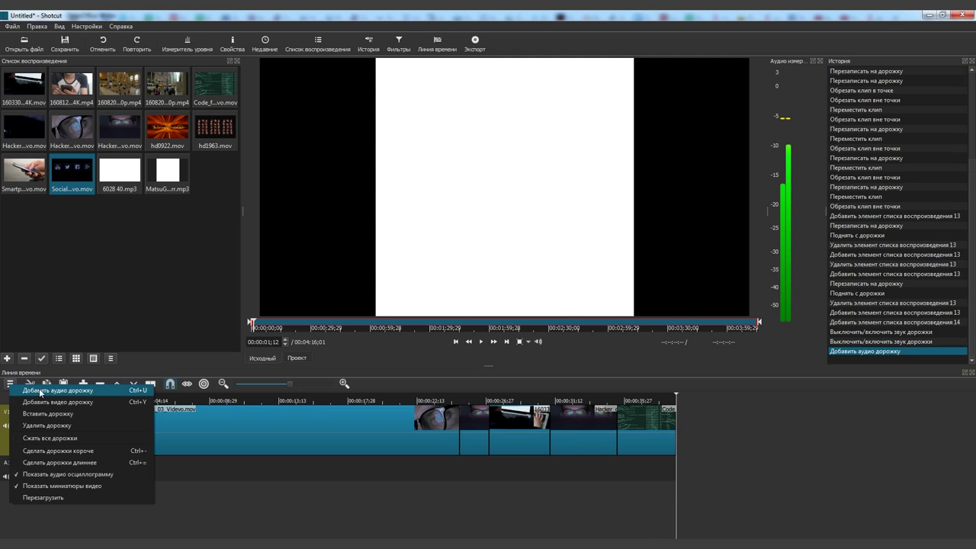
pyautogui.click(42, 391)
pyautogui.moveTo(176, 185); pyautogui.dragTo(192, 475)
pyautogui.moveTo(118, 184); pyautogui.dragTo(93, 495)
# - Trim the start of the first video clip on V1 to about 19 seconds on the timeline
pyautogui.moveTo(77, 414); pyautogui.dragTo(103, 429)
pyautogui.moveTo(267, 386); pyautogui.dragTo(276, 382)
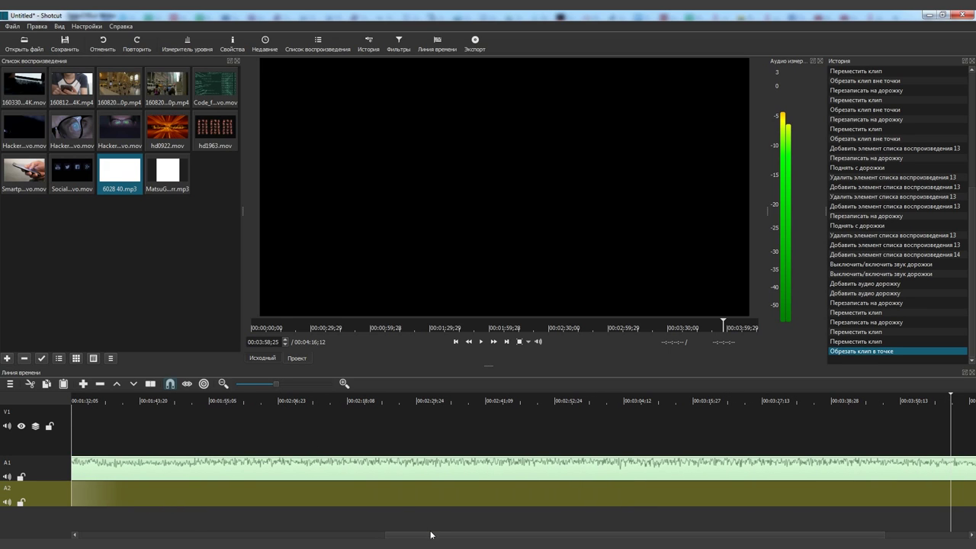
pyautogui.moveTo(427, 536); pyautogui.dragTo(101, 538)
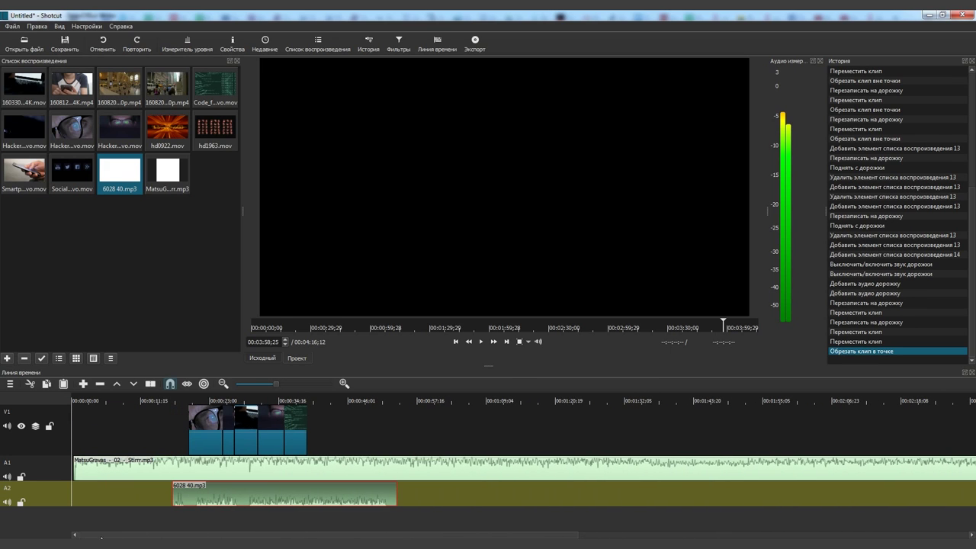
# - Try to delete the 6028 40.mp3 clip from track A2
pyautogui.press('Delete')
pyautogui.click(118, 434)
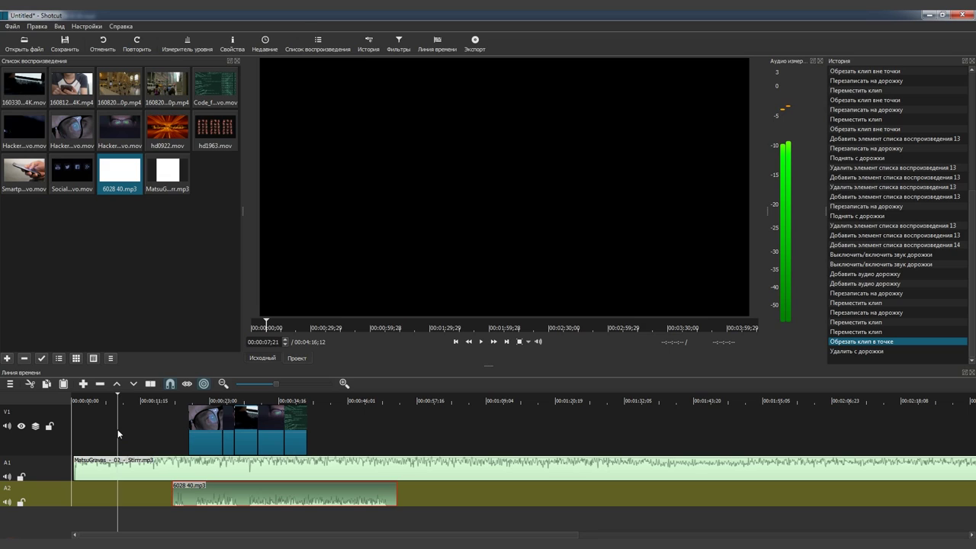
# - Remove the gap before the V1 video clips and save the project as Компьютер
pyautogui.click(142, 435)
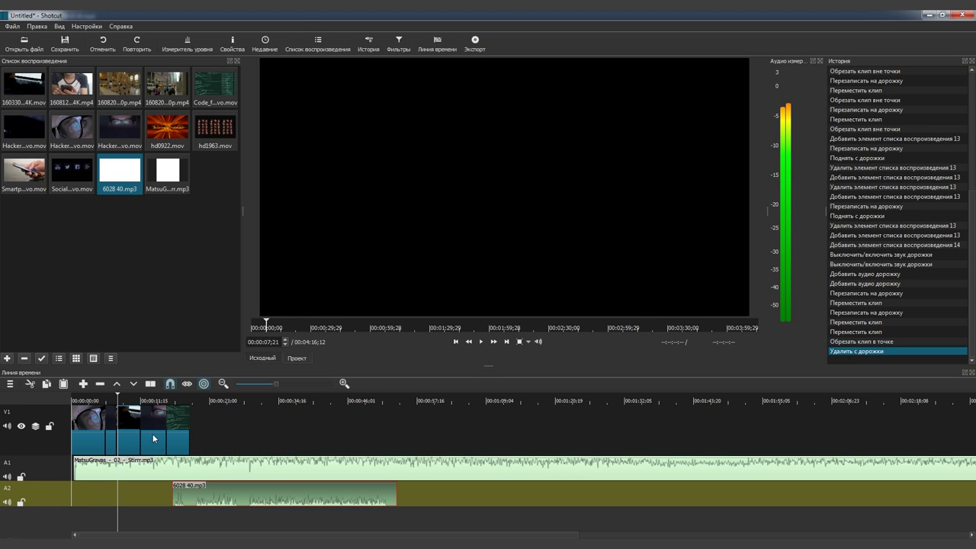
pyautogui.click(65, 44)
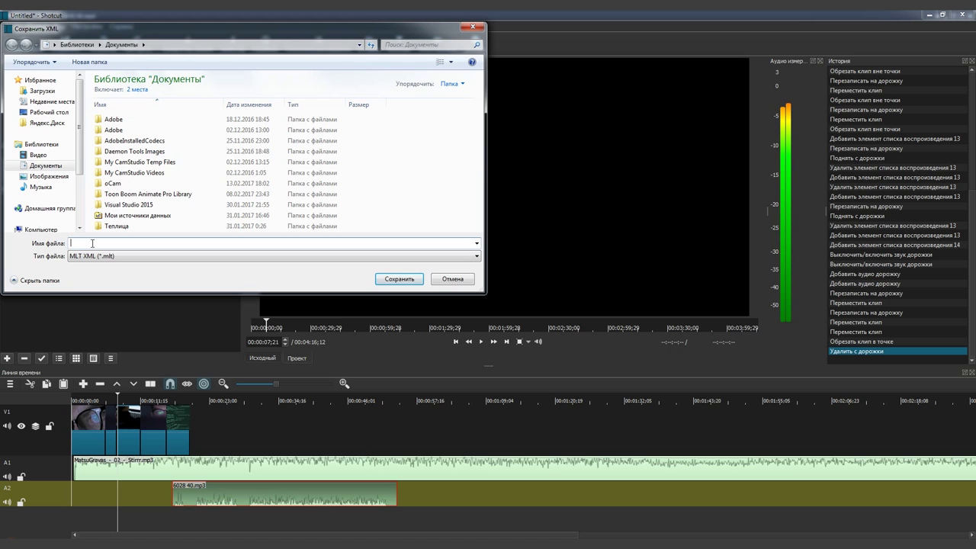
pyautogui.write('Компьютер')
pyautogui.press('Return')
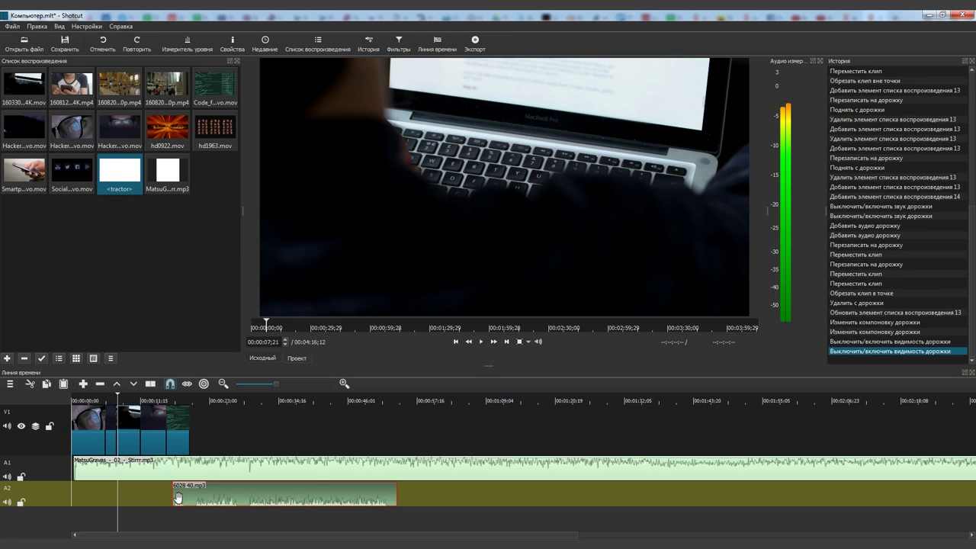
# - Trim both ends of 6028 40.mp3 on A2 and align it and the Stirrr music with the timeline start
pyautogui.moveTo(178, 498); pyautogui.dragTo(251, 500)
pyautogui.moveTo(396, 495); pyautogui.dragTo(389, 496)
pyautogui.moveTo(320, 492); pyautogui.dragTo(215, 469)
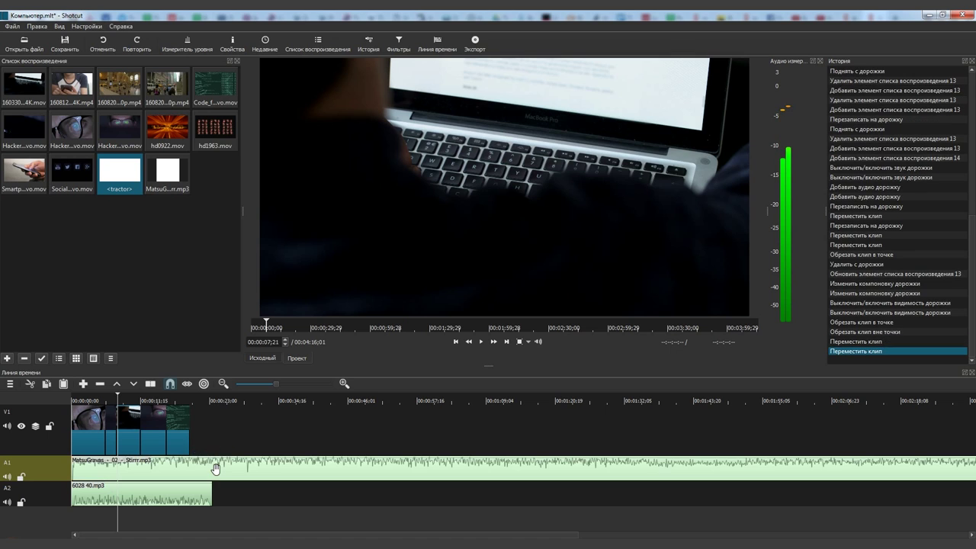
# - Split the Stirrr clip on A1 and the 6028 40.mp3 clip on A2 at the end of the video, 00:00:19;19
pyautogui.moveTo(209, 403); pyautogui.dragTo(189, 402)
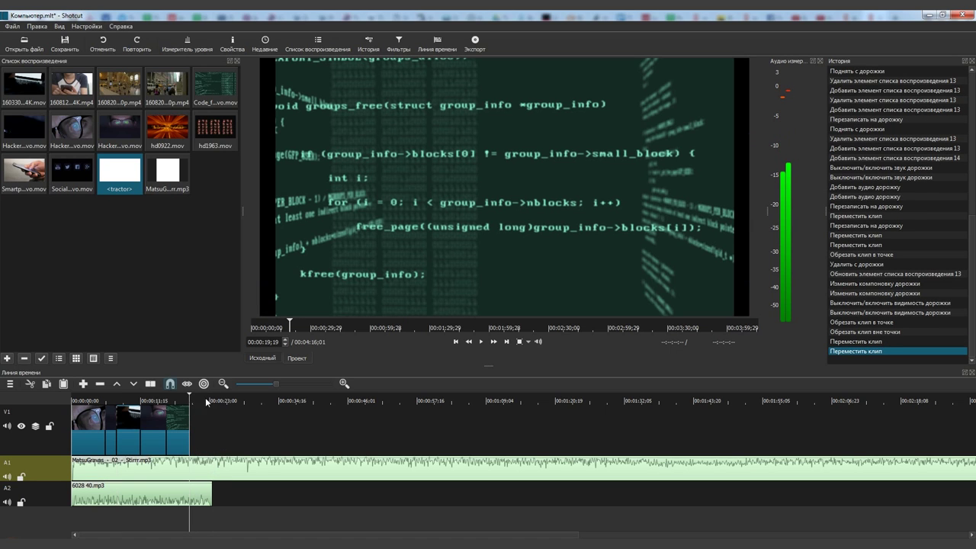
pyautogui.click(150, 384)
pyautogui.click(224, 501)
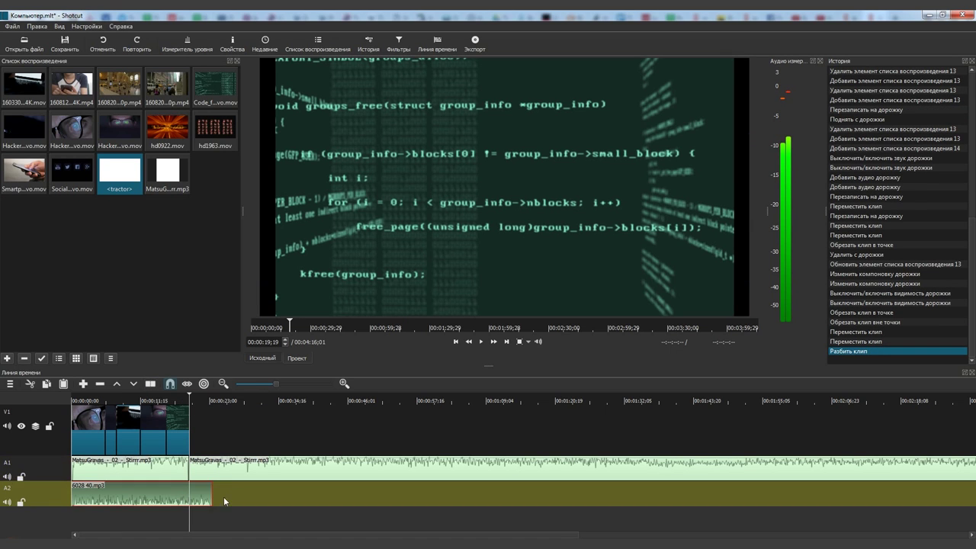
pyautogui.click(156, 387)
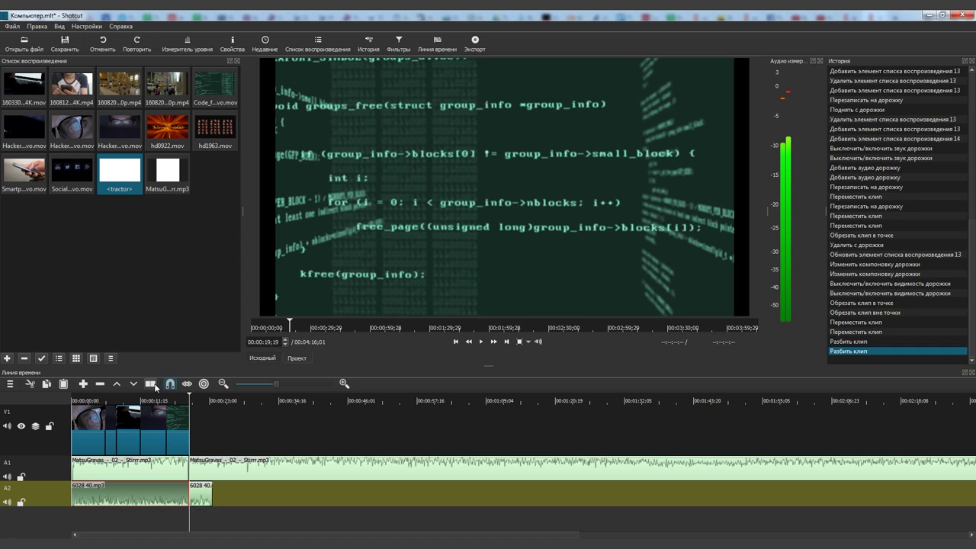
# - Lift the leftover audio parts after the split from tracks A1 and A2
pyautogui.click(248, 467)
pyautogui.press('z')
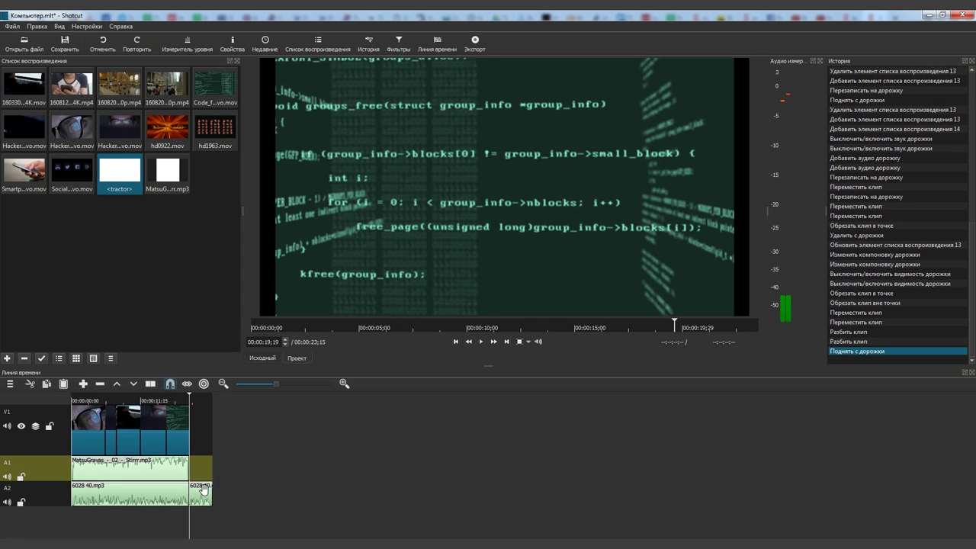
pyautogui.click(203, 489)
pyautogui.press('z')
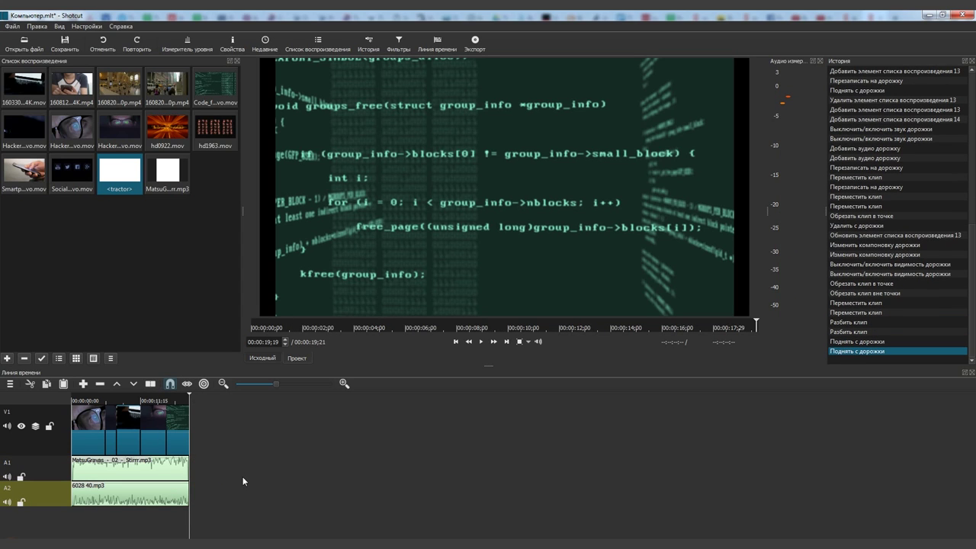
# - Open the filters of the first V1 clip and examine the available favourite, video and audio filters
pyautogui.click(88, 401)
pyautogui.click(81, 418)
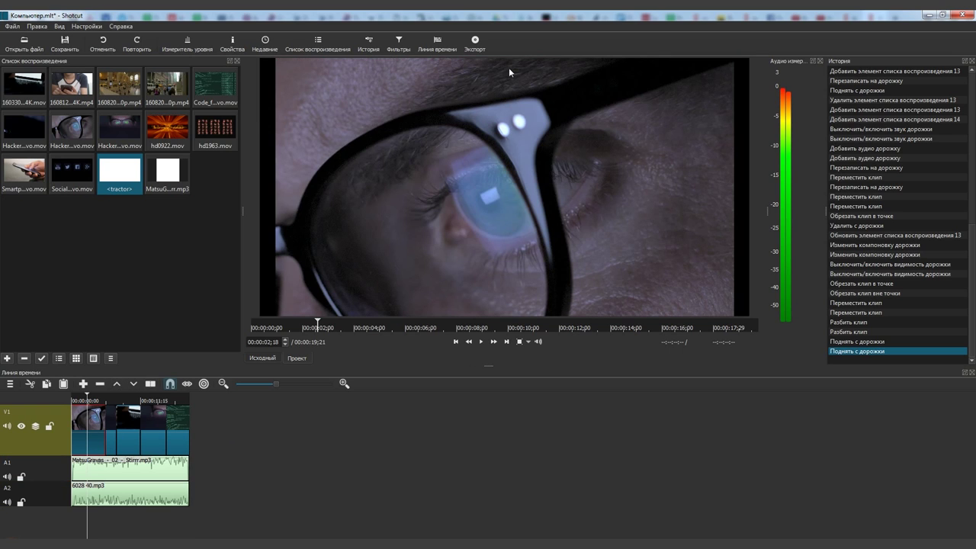
pyautogui.click(399, 45)
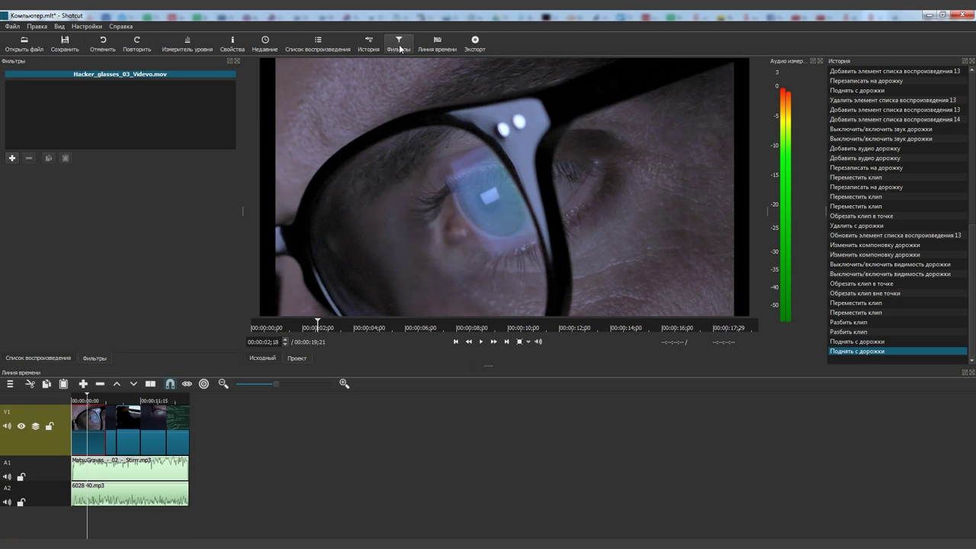
pyautogui.click(11, 158)
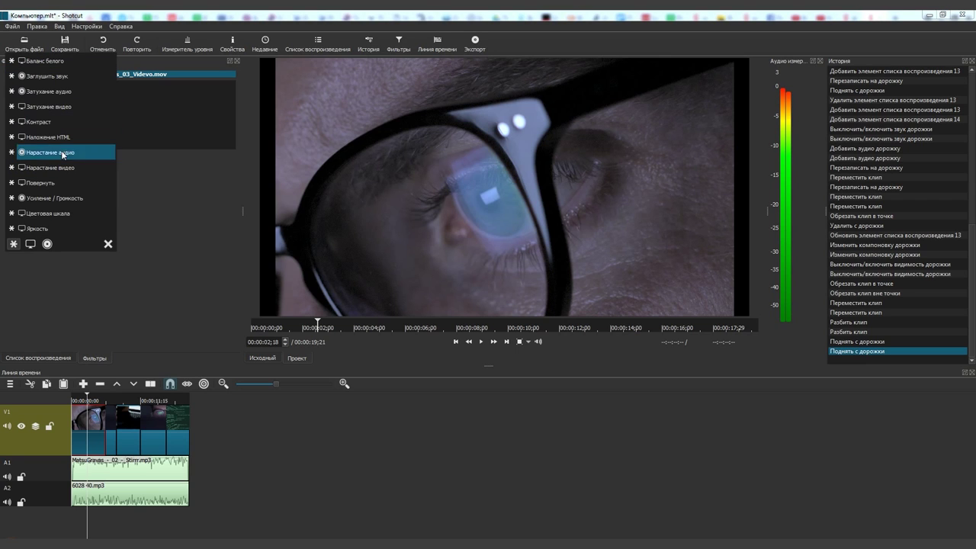
pyautogui.click(31, 245)
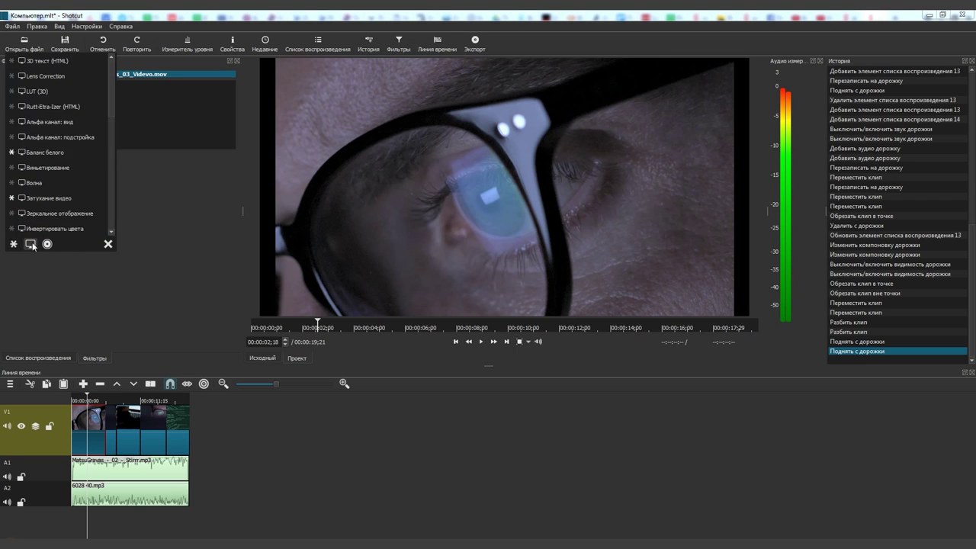
pyautogui.click(47, 245)
pyautogui.click(13, 244)
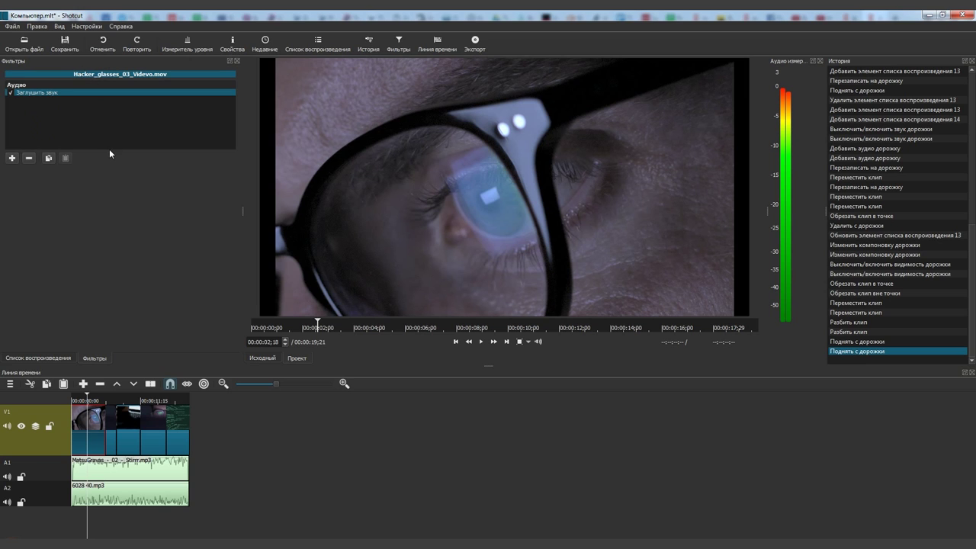
# - Try the Баланс белого (white balance) filter on the first V1 clip
pyautogui.click(11, 158)
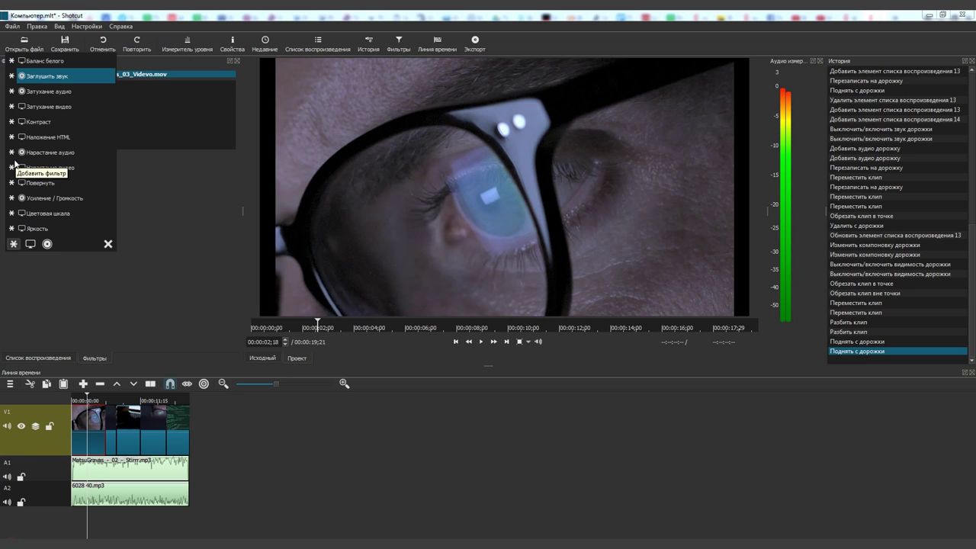
pyautogui.click(43, 61)
pyautogui.moveTo(104, 203)
pyautogui.mouseDown()
pyautogui.moveTo(130, 202)
pyautogui.moveTo(83, 203)
pyautogui.moveTo(103, 203)
pyautogui.mouseUp()
# - Try the Цветовая шкала color grading filter on the first V1 clip, adjusting shadows and midtones, and remove it
pyautogui.click(11, 158)
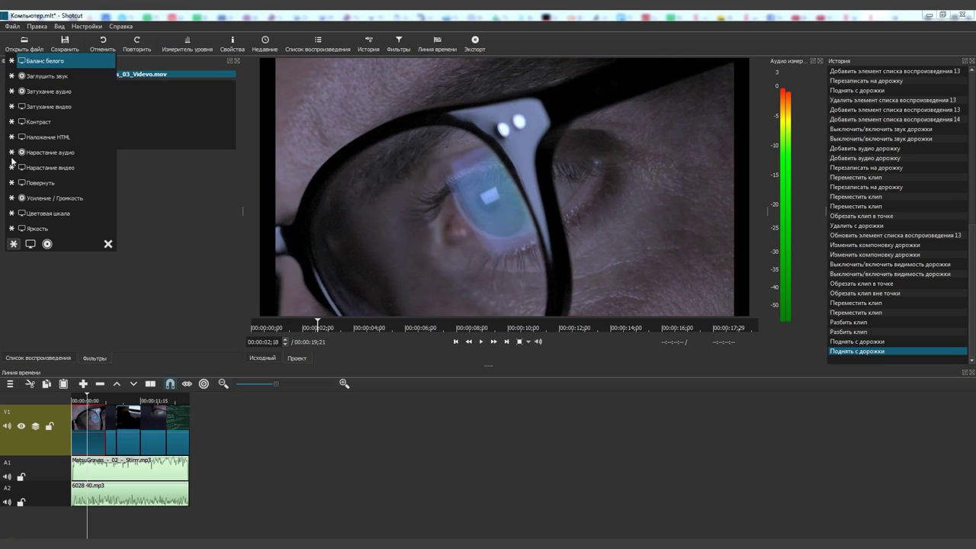
pyautogui.click(65, 217)
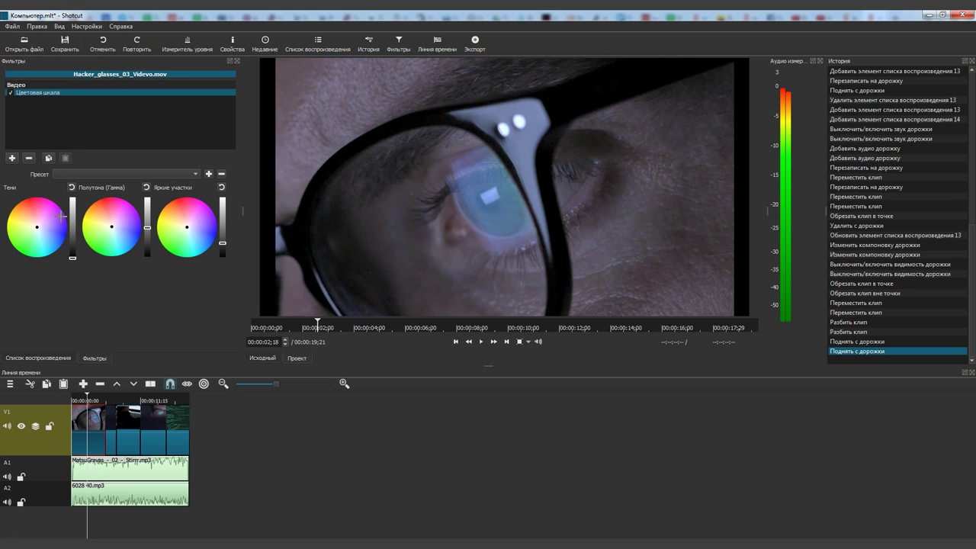
pyautogui.moveTo(108, 221); pyautogui.dragTo(147, 236)
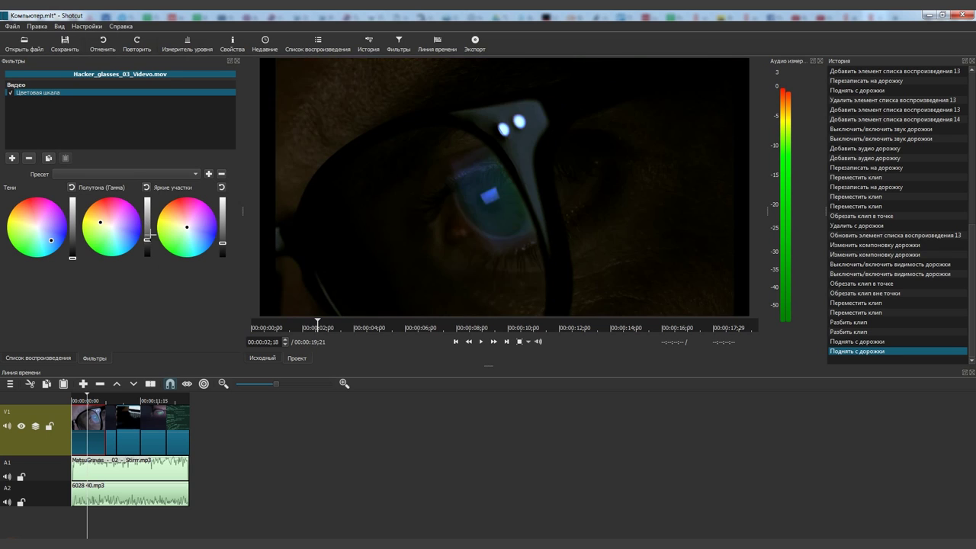
pyautogui.click(28, 158)
# - Add the Нарастание видео (video fade-in) filter to the first V1 clip and play it from the start
pyautogui.click(12, 158)
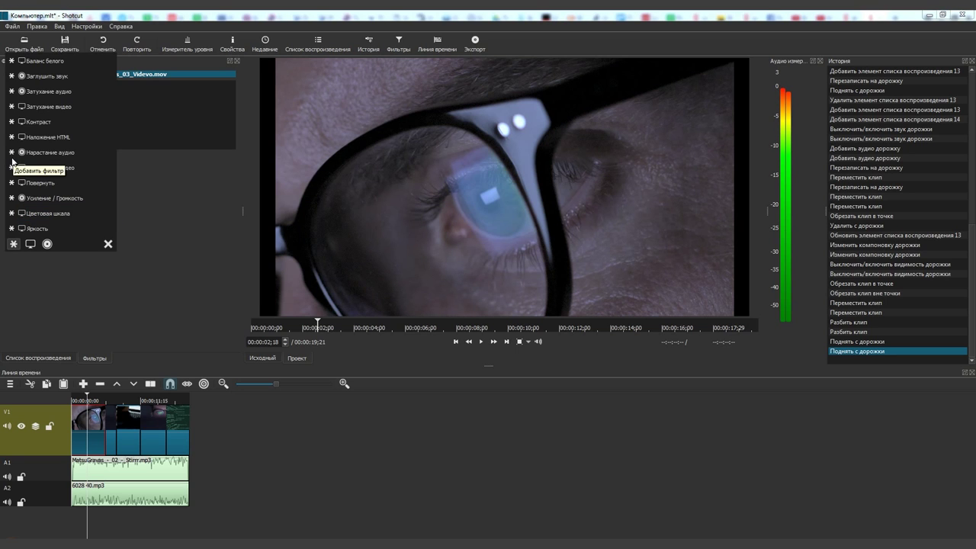
pyautogui.click(56, 167)
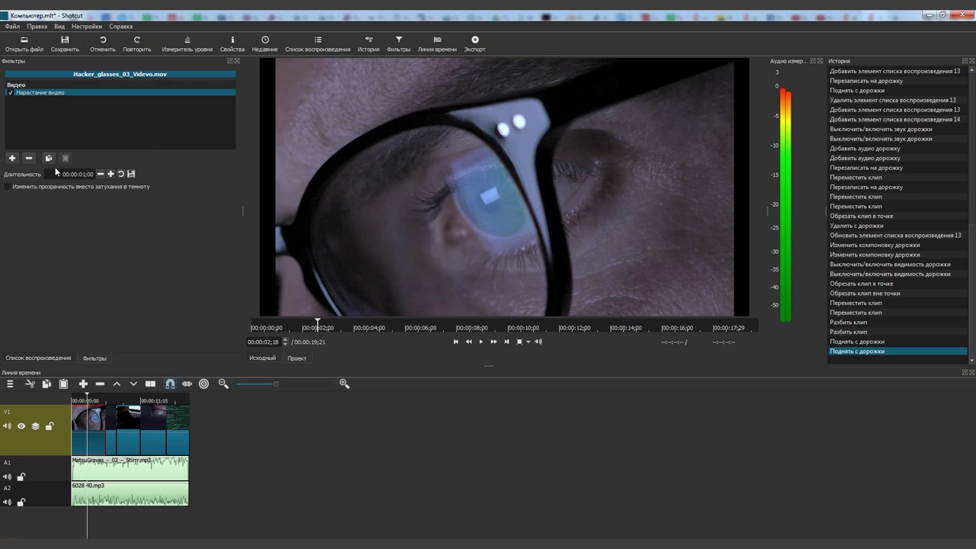
pyautogui.moveTo(87, 395); pyautogui.dragTo(72, 398)
pyautogui.press('space')
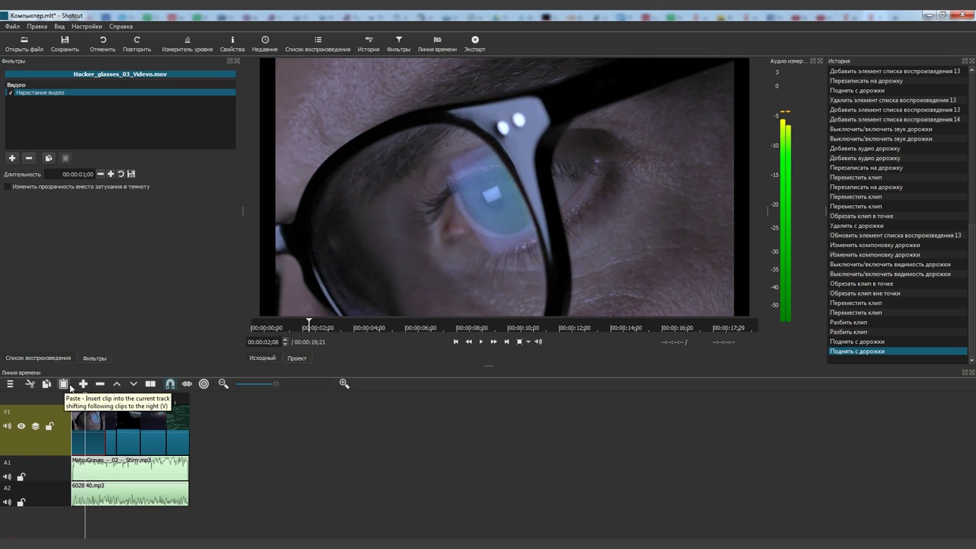
# - Add a lengthened Затухание видео fade-out to the last V1 clip and set the first clip's fade-in duration to 00:00:02;00
pyautogui.click(179, 418)
pyautogui.click(12, 158)
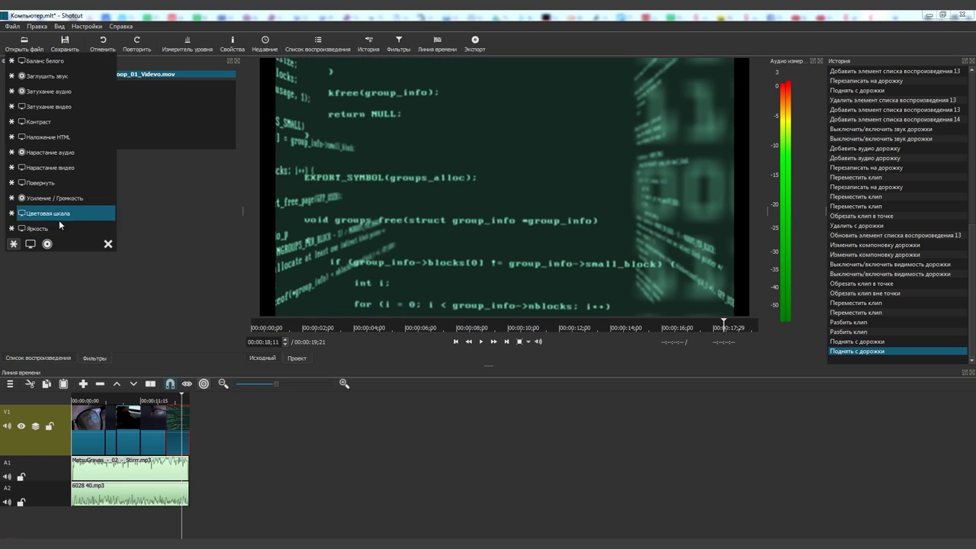
pyautogui.click(67, 106)
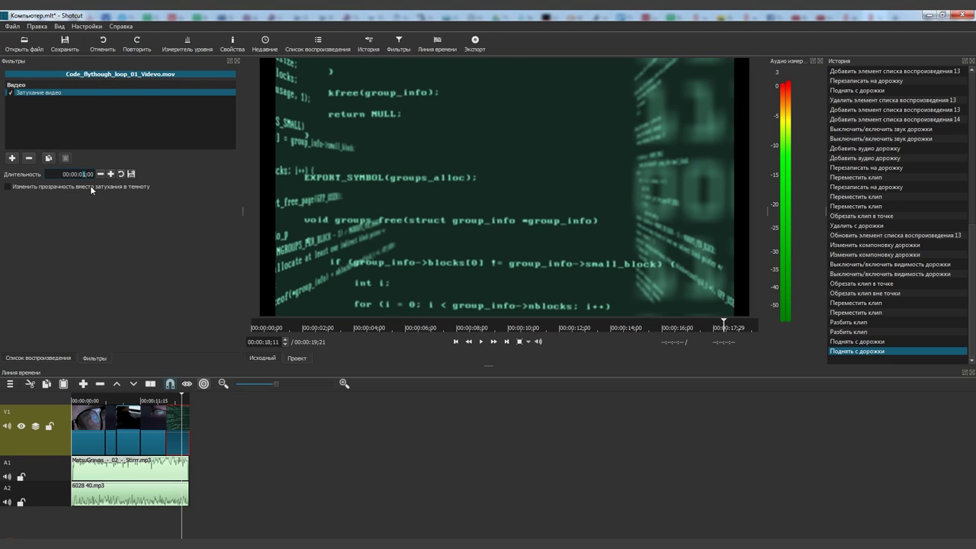
pyautogui.click(76, 427)
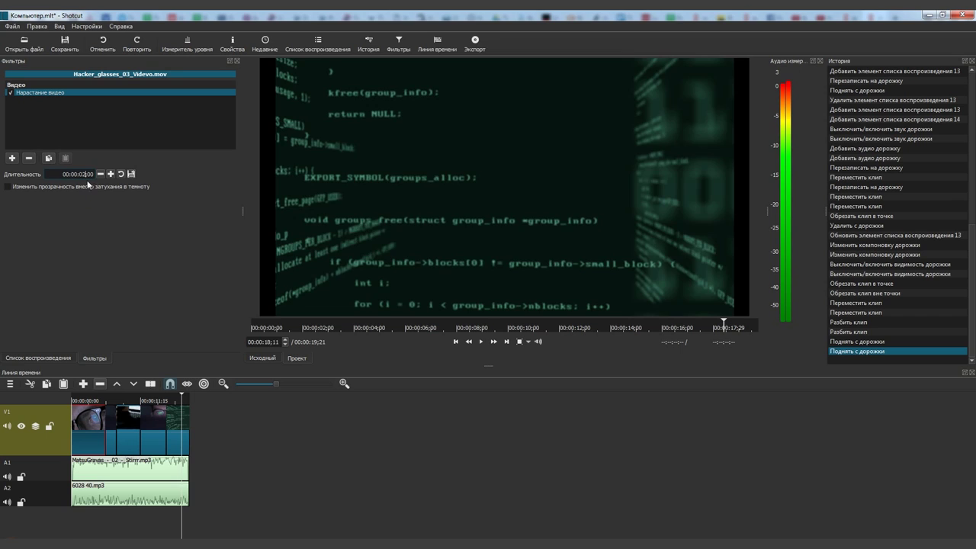
# - Try the Усиление / Громкость (gain/volume) filter on the 6028 40.mp3 clip on A2 and remove it
pyautogui.click(77, 495)
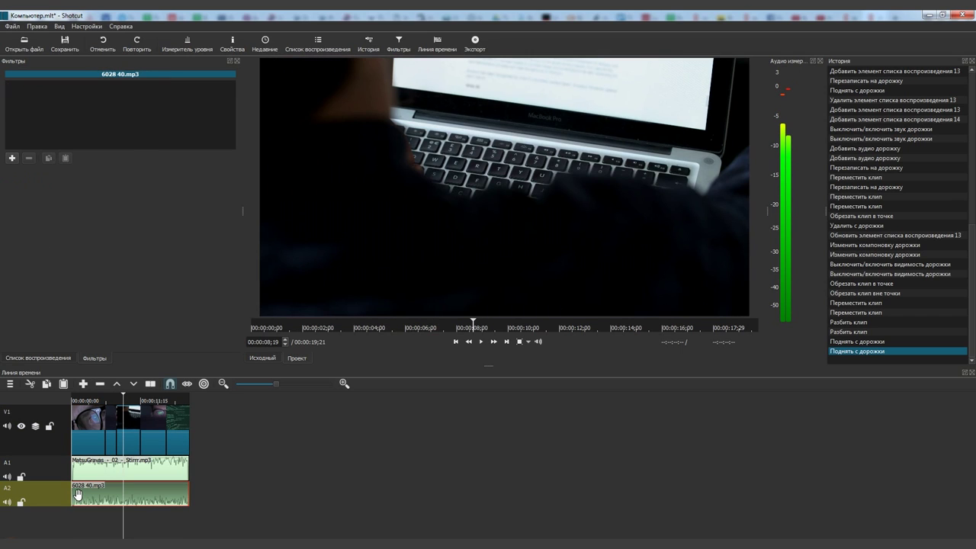
pyautogui.click(11, 158)
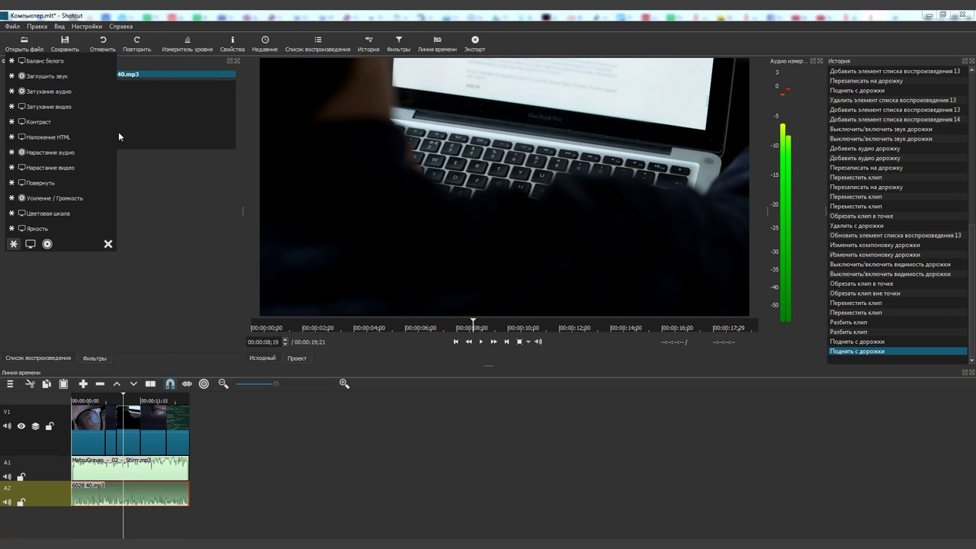
pyautogui.click(82, 200)
pyautogui.click(29, 161)
# - Add the Нарастание аудио fade-in filter to 6028 40.mp3 with a duration of 00:00:03;00 and play the timeline from the start
pyautogui.click(13, 159)
pyautogui.click(65, 154)
pyautogui.doubleClick(80, 174)
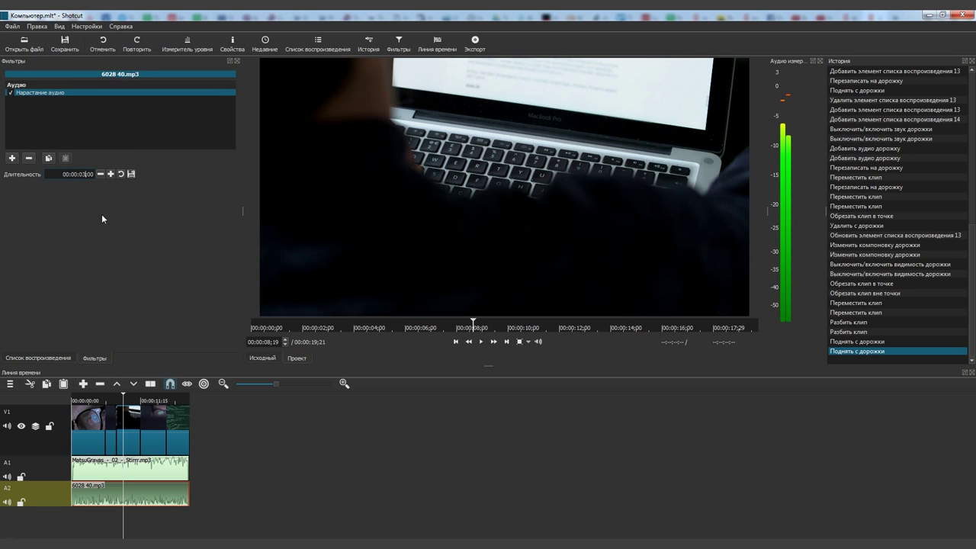
pyautogui.moveTo(85, 396); pyautogui.dragTo(47, 404)
pyautogui.press('space')
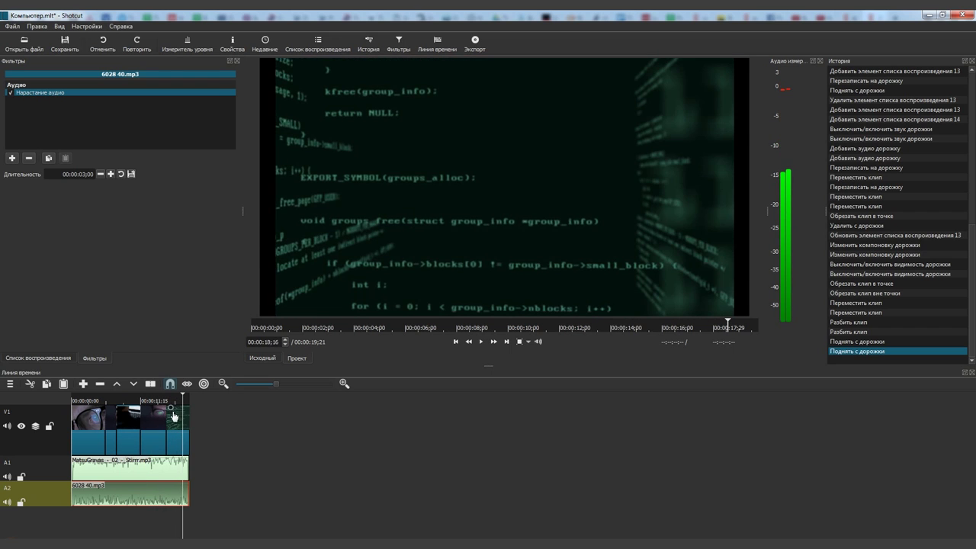
# - Add the Затухание аудио (audio fade-out) filter to the Stirrr music on A1 and the 6028 40.mp3 clip on A2
pyautogui.click(163, 467)
pyautogui.click(11, 158)
pyautogui.click(54, 93)
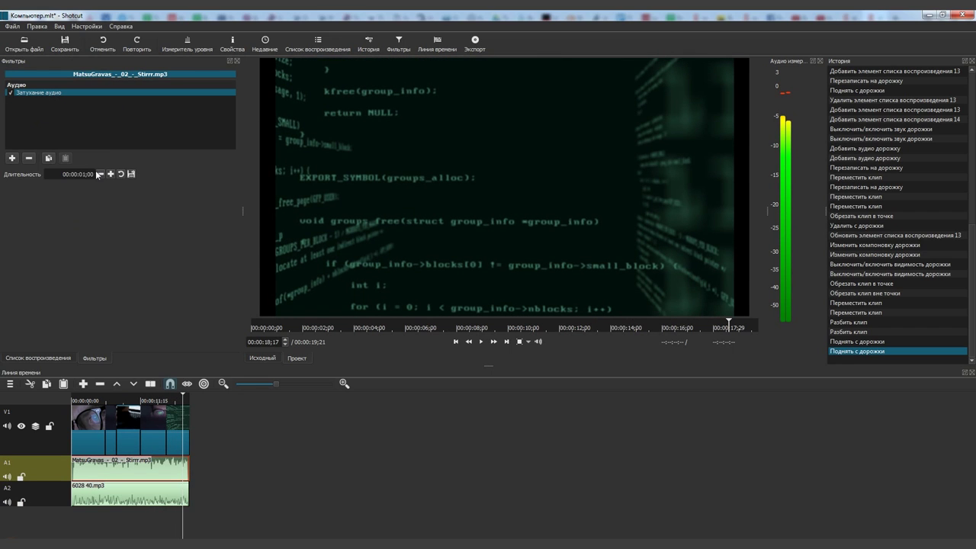
pyautogui.click(170, 496)
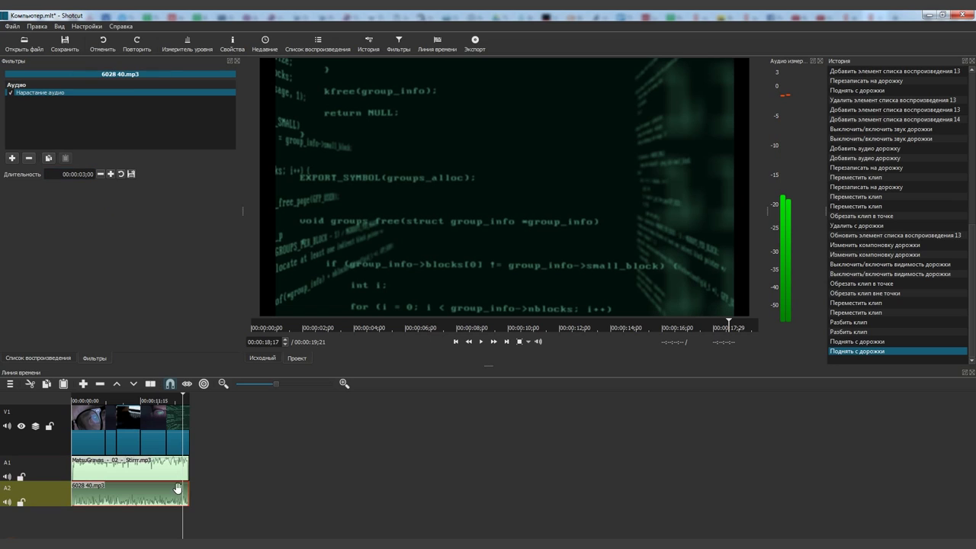
pyautogui.click(12, 158)
pyautogui.click(67, 94)
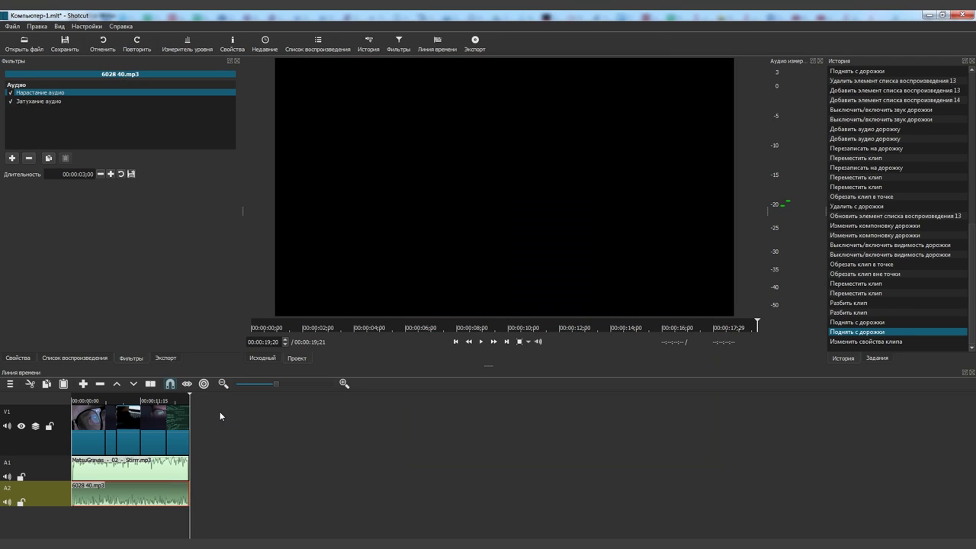
# - Review the video, codec, audio and other export settings and export the timeline as mp4 file Компьютер-1 in the 2017_04_20-Видеомонтаж folder
pyautogui.click(475, 42)
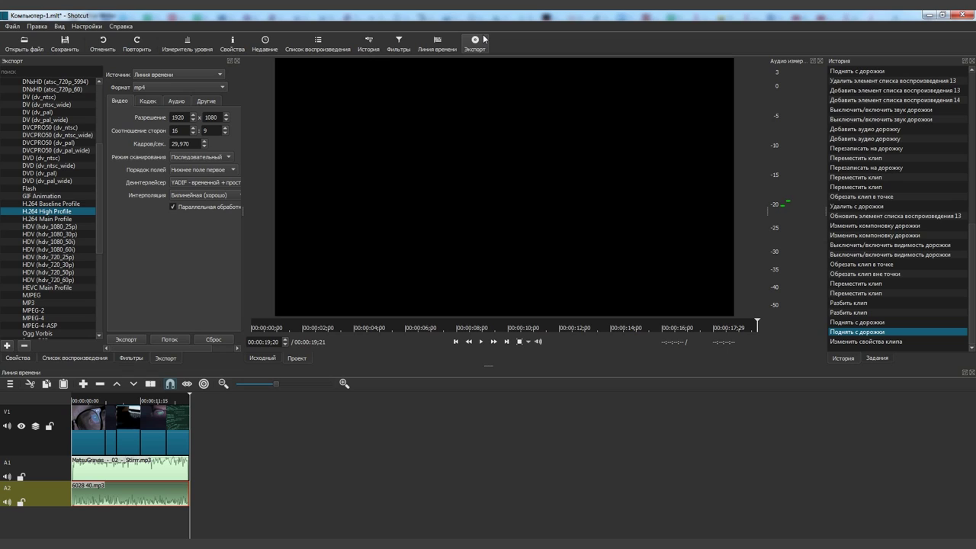
pyautogui.click(146, 102)
pyautogui.click(173, 101)
pyautogui.click(205, 101)
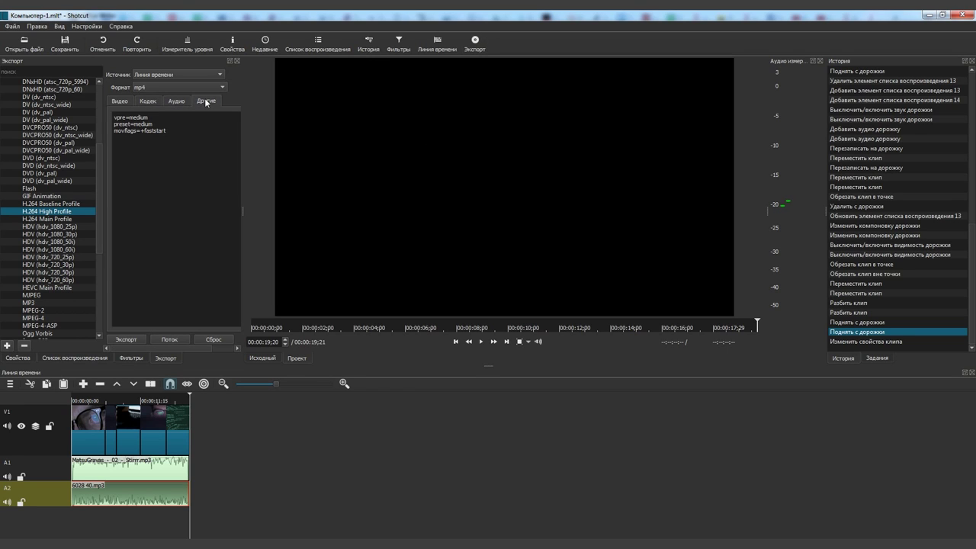
pyautogui.click(121, 102)
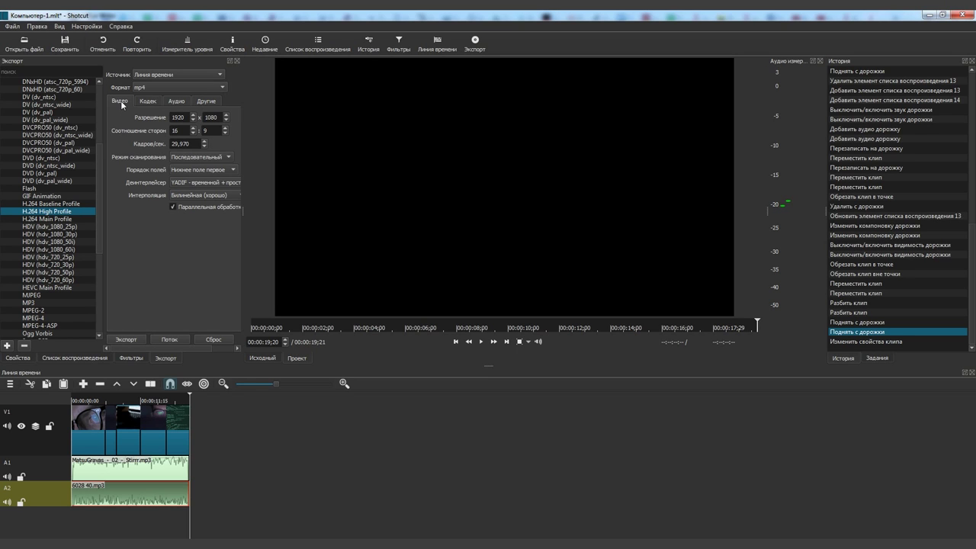
pyautogui.click(137, 339)
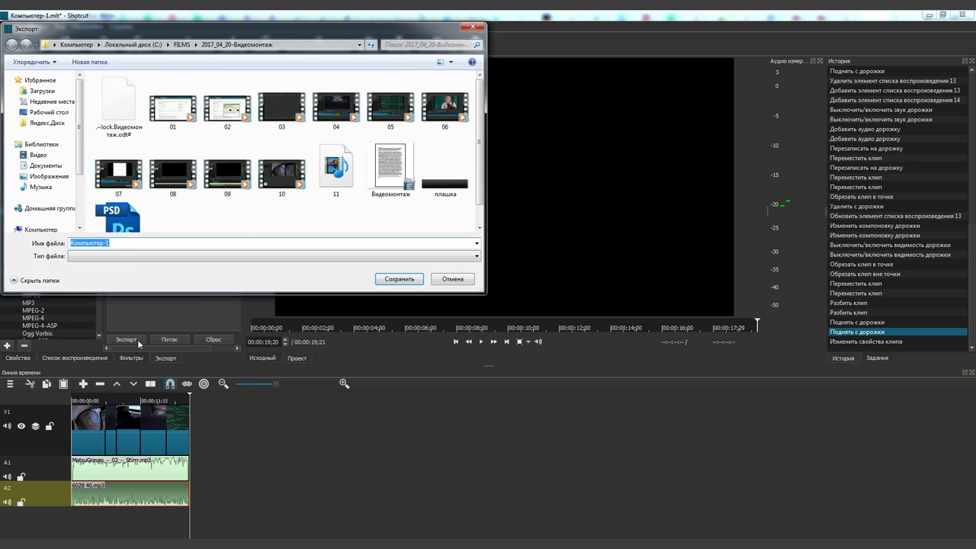
pyautogui.click(399, 279)
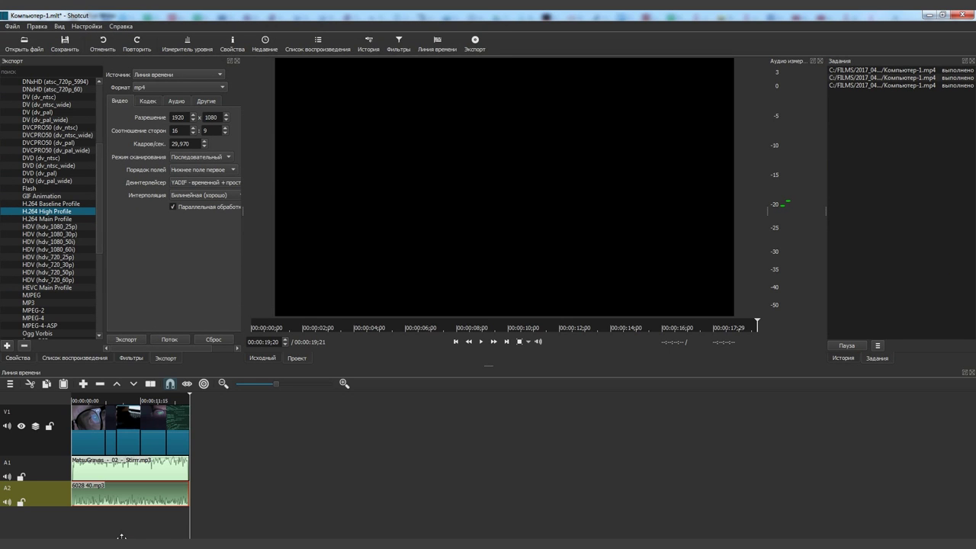
# - Switch to Total Commander and open the exported Компьютер-1 mp4 file
pyautogui.hotkey('alt', 'Tab')
pyautogui.doubleClick(414, 209)
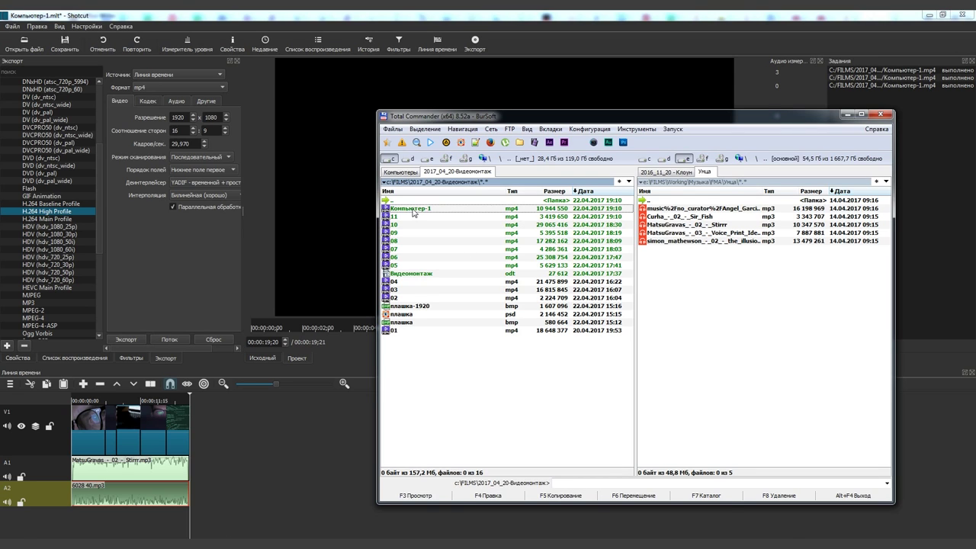